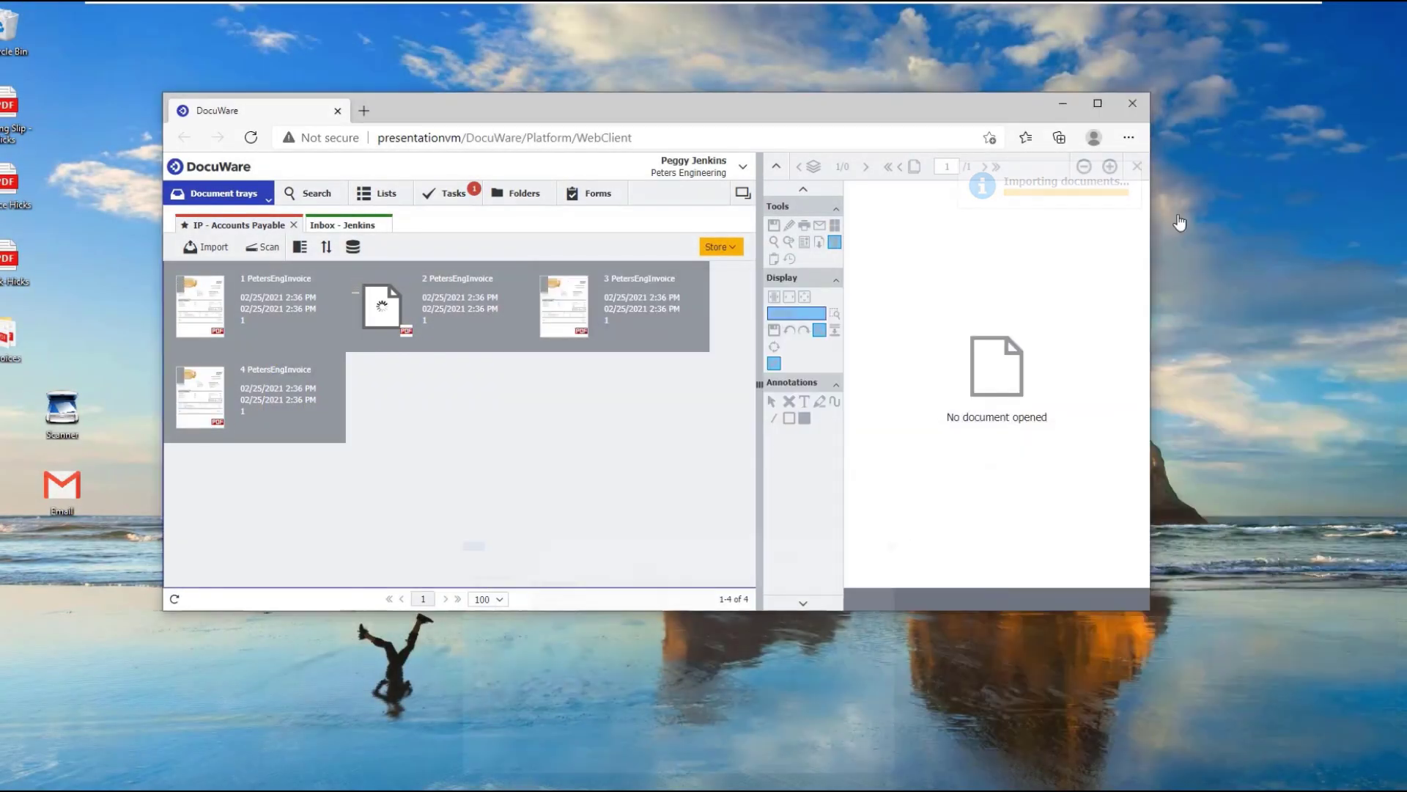
Maximize the browser so the four PetersEngInvoice documents in the Accounts Payable tray finish processing.
left_click(1097, 103)
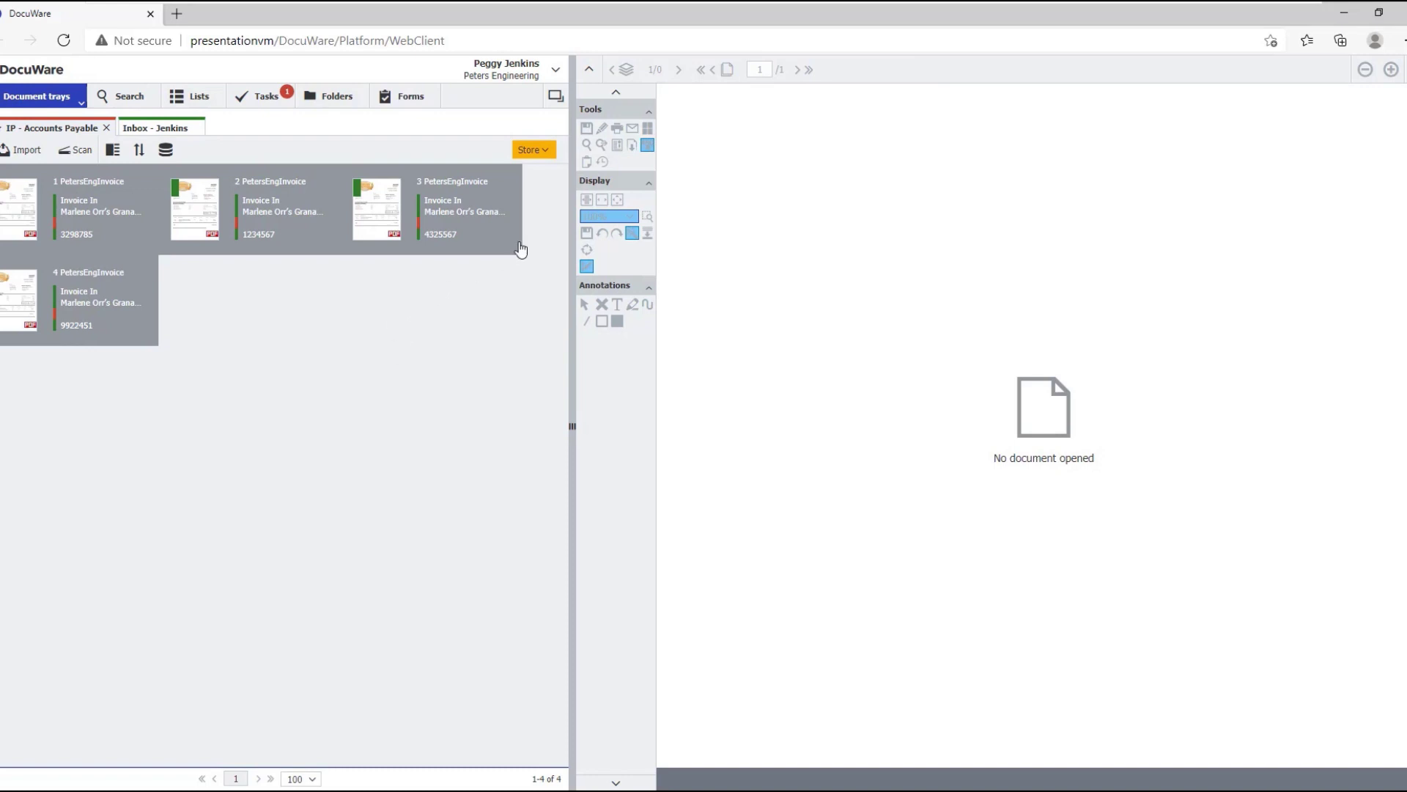
Pick the IP - Accounting - Accounts Payable store dialog for the first invoice.
left_click(527, 154)
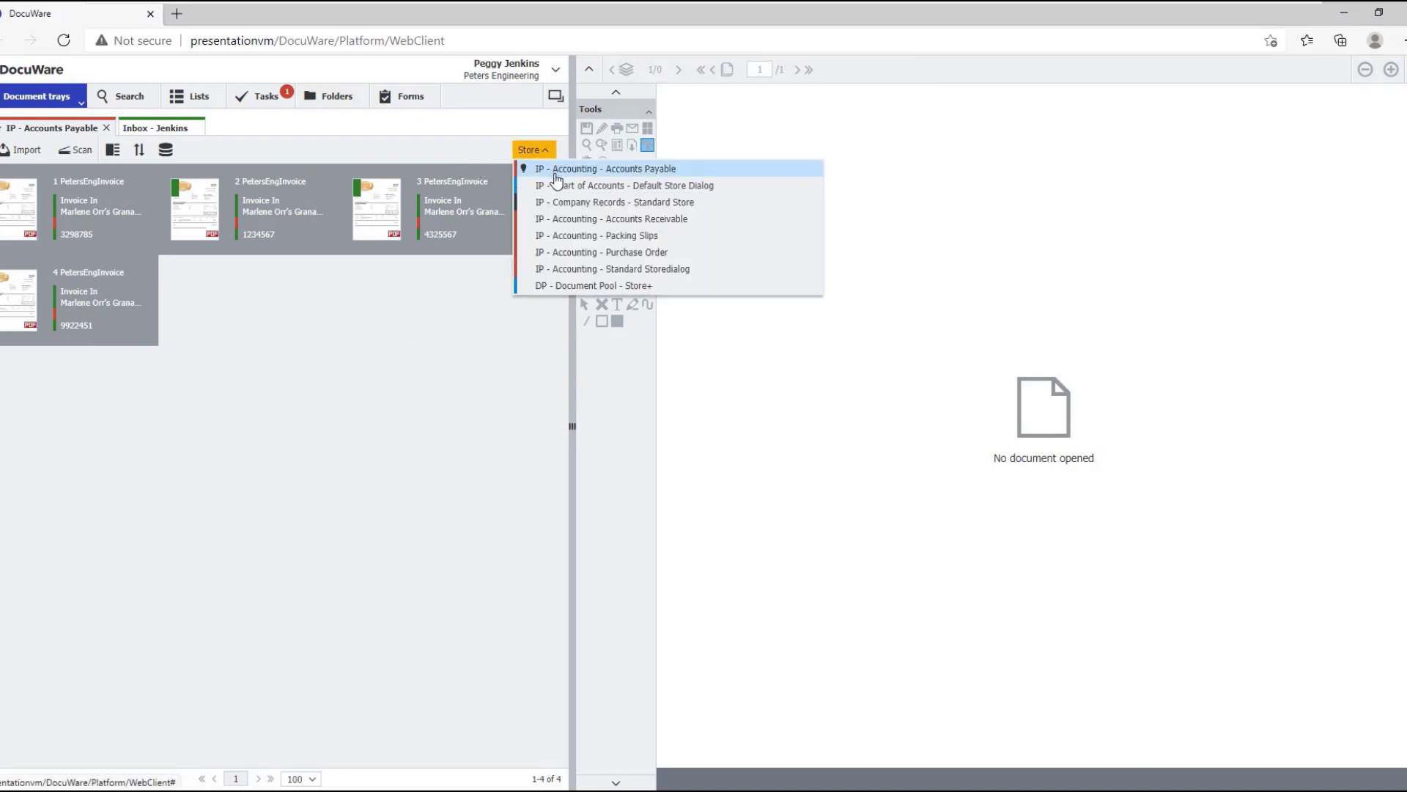
left_click(551, 169)
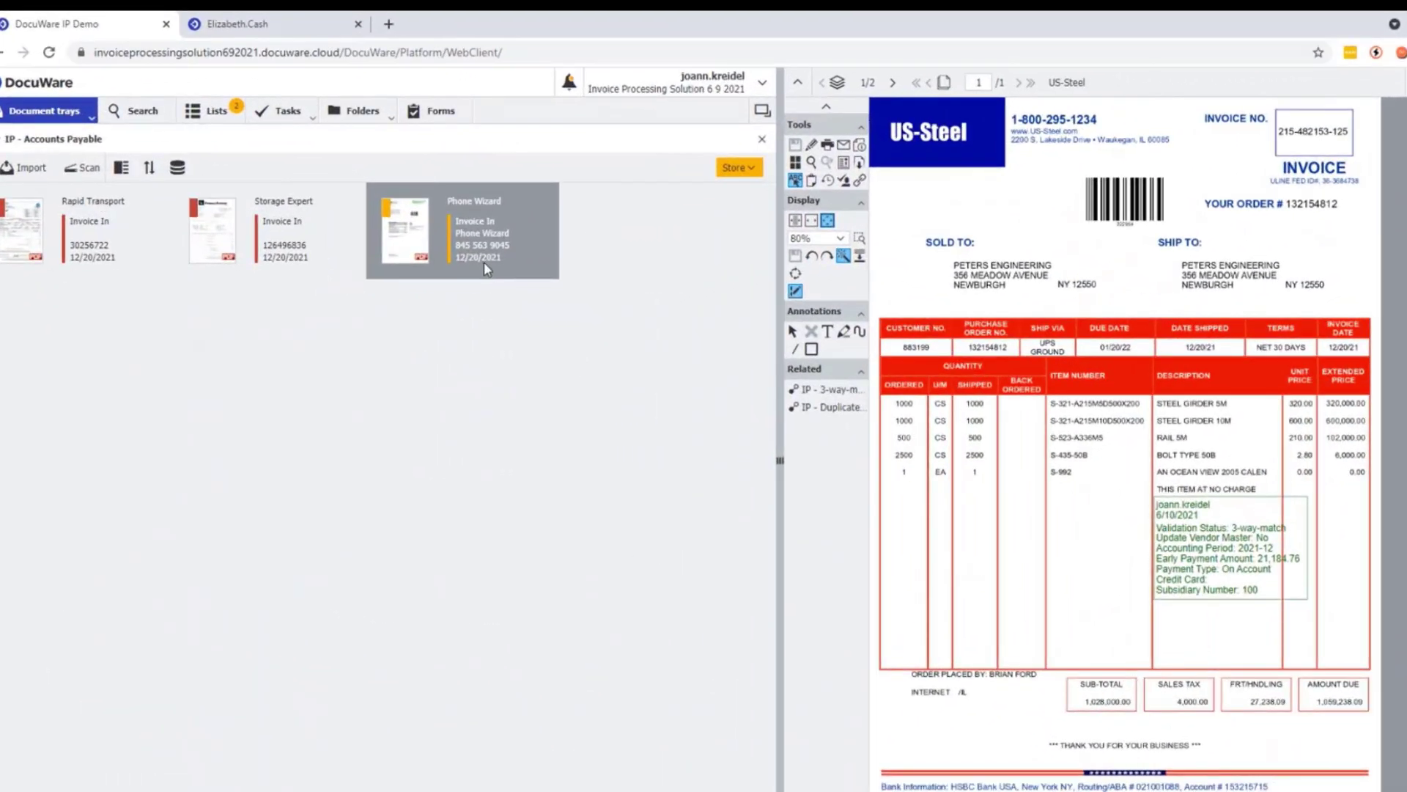
Store the Phone Wizard invoice through IP - Accounting - Accounts Payable with its indexed data.
left_click(751, 169)
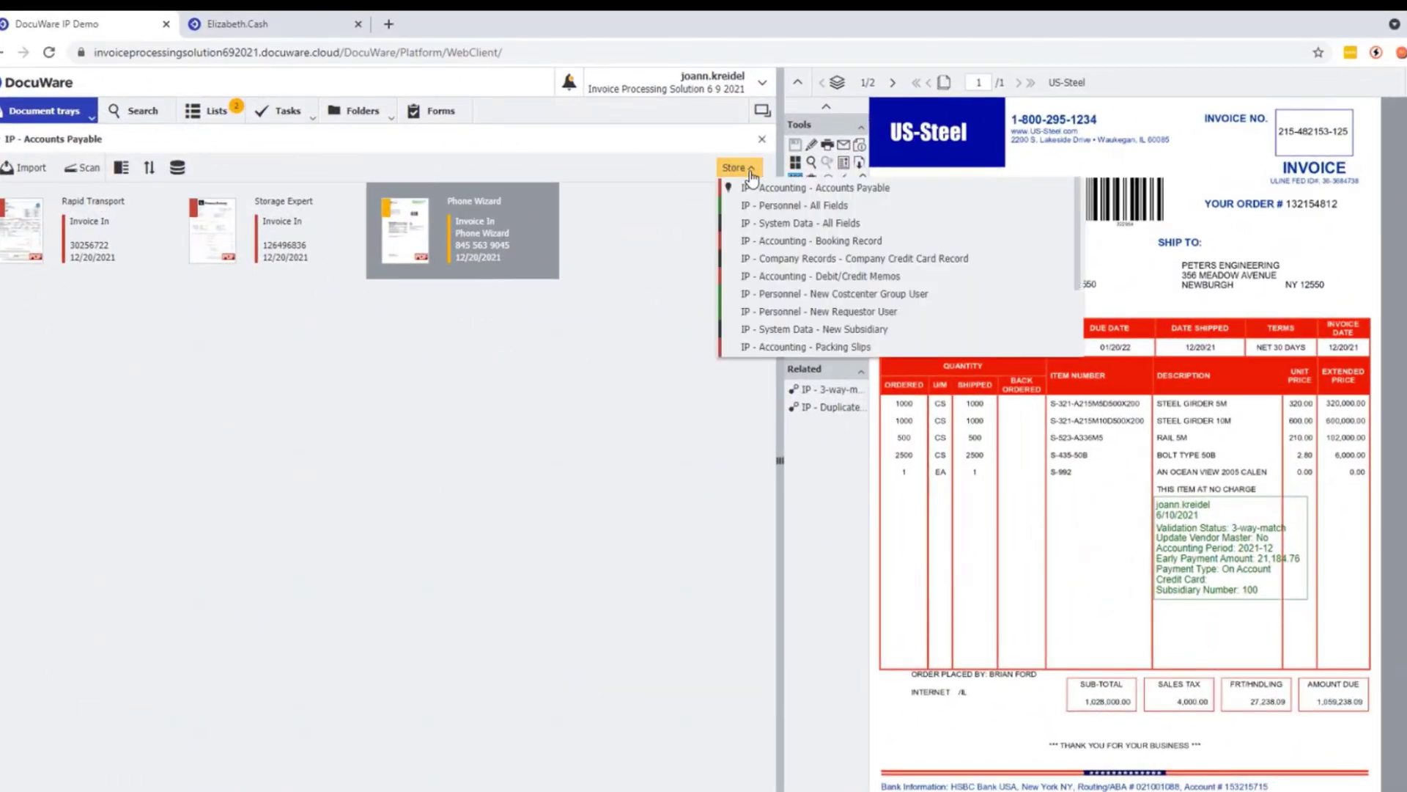
left_click(756, 187)
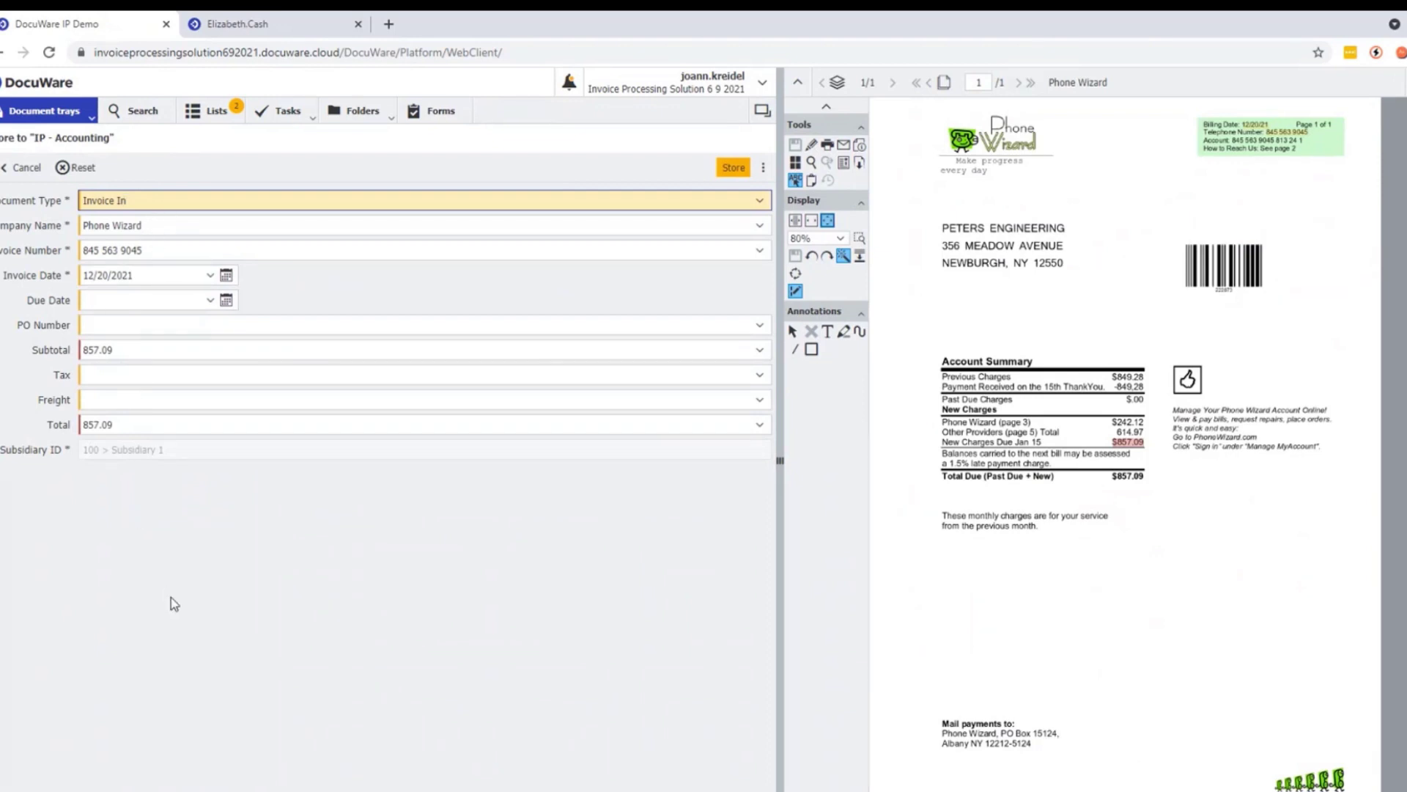
left_click(733, 170)
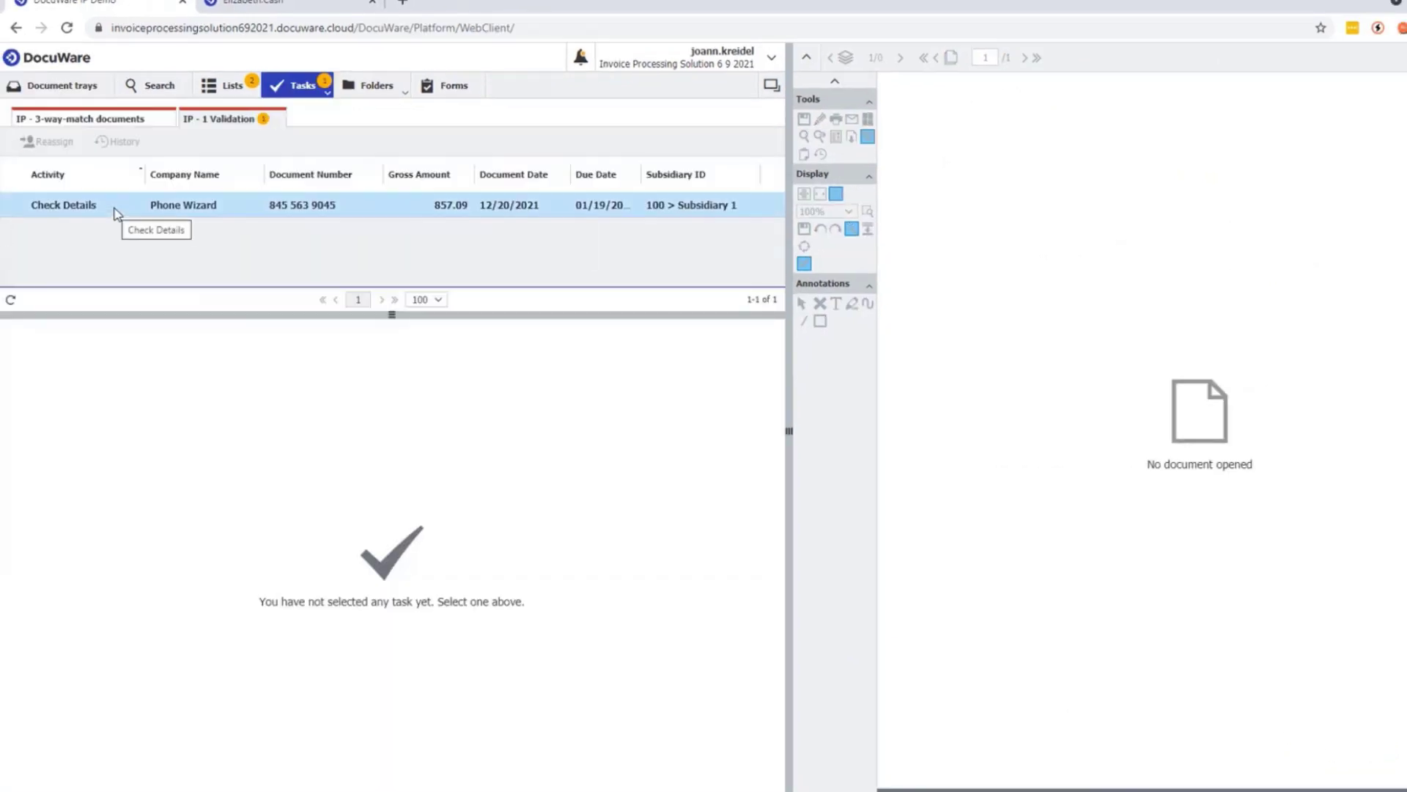
Confirm Phone Wizard's Check Details task in IP - 1 Validation with Proceed selected.
left_click(115, 213)
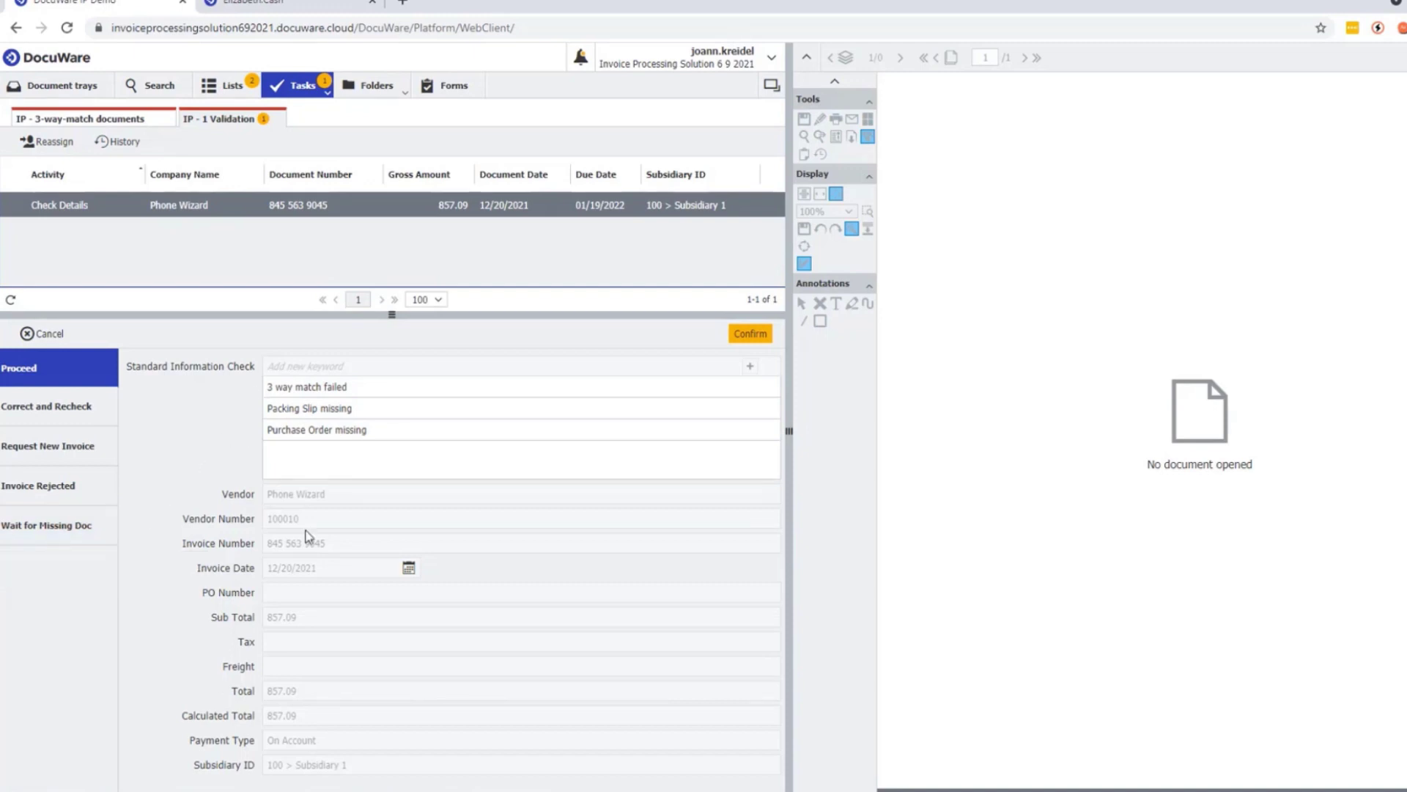
left_click(744, 339)
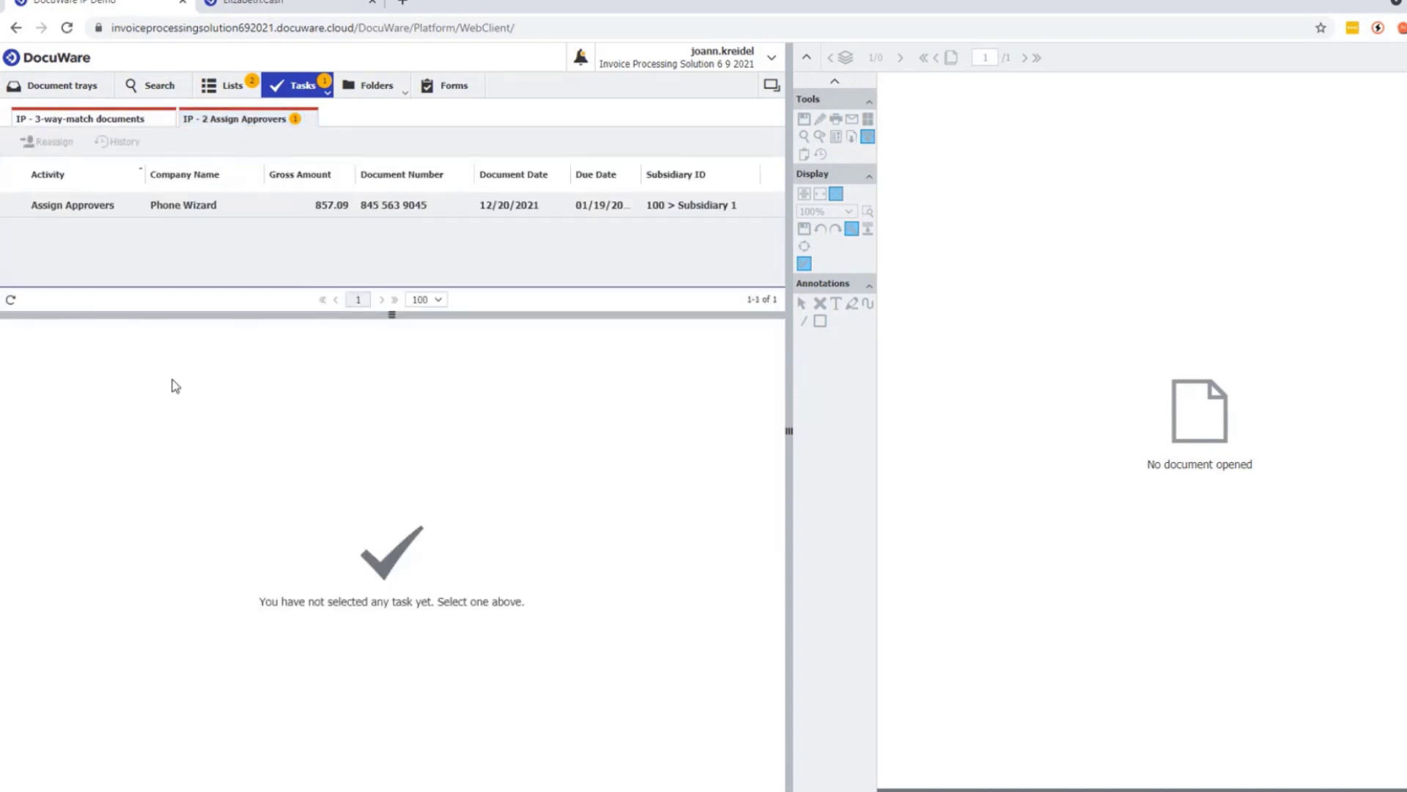
Confirm Phone Wizard's Assign Approvers task with Assign Invoice selected for the GL codes.
left_click(119, 207)
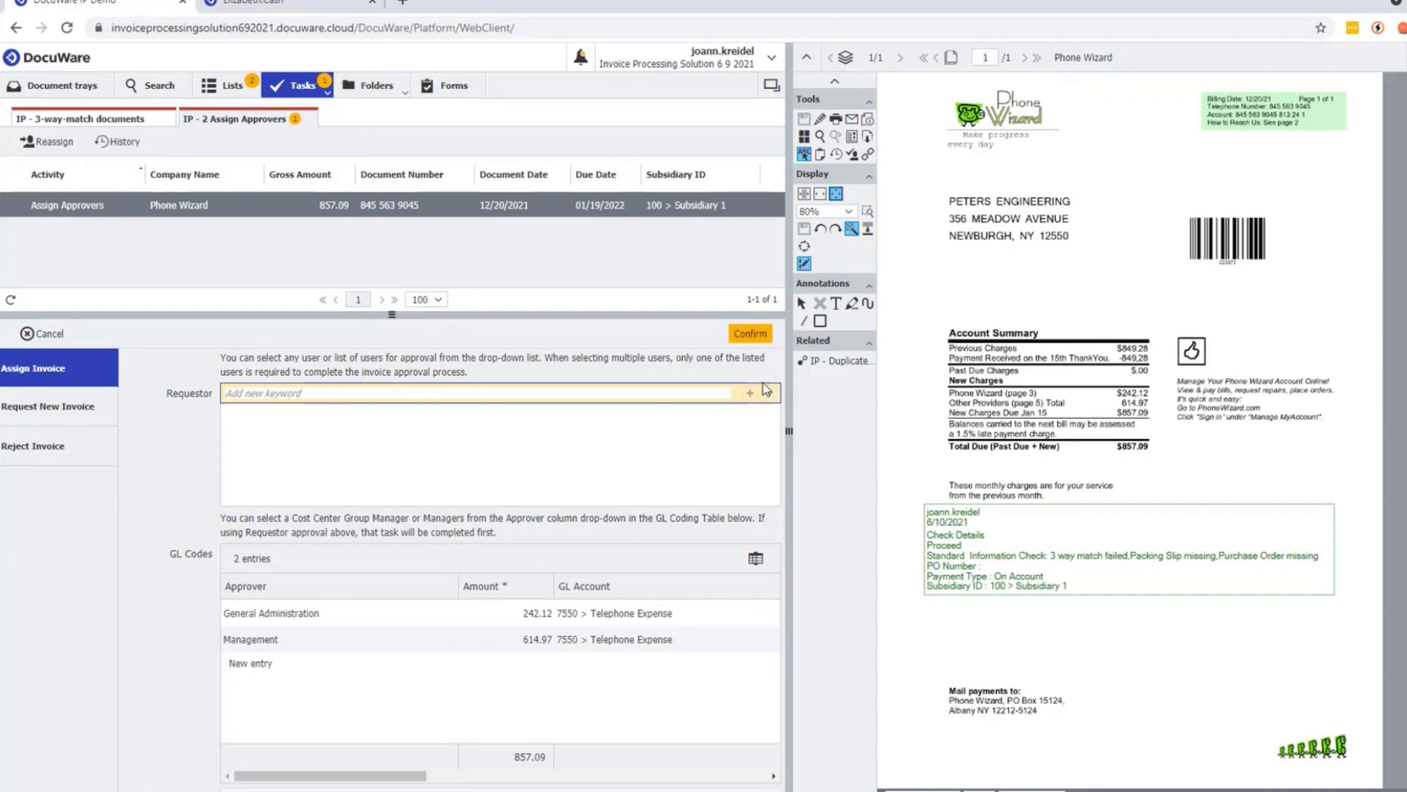
left_click(749, 335)
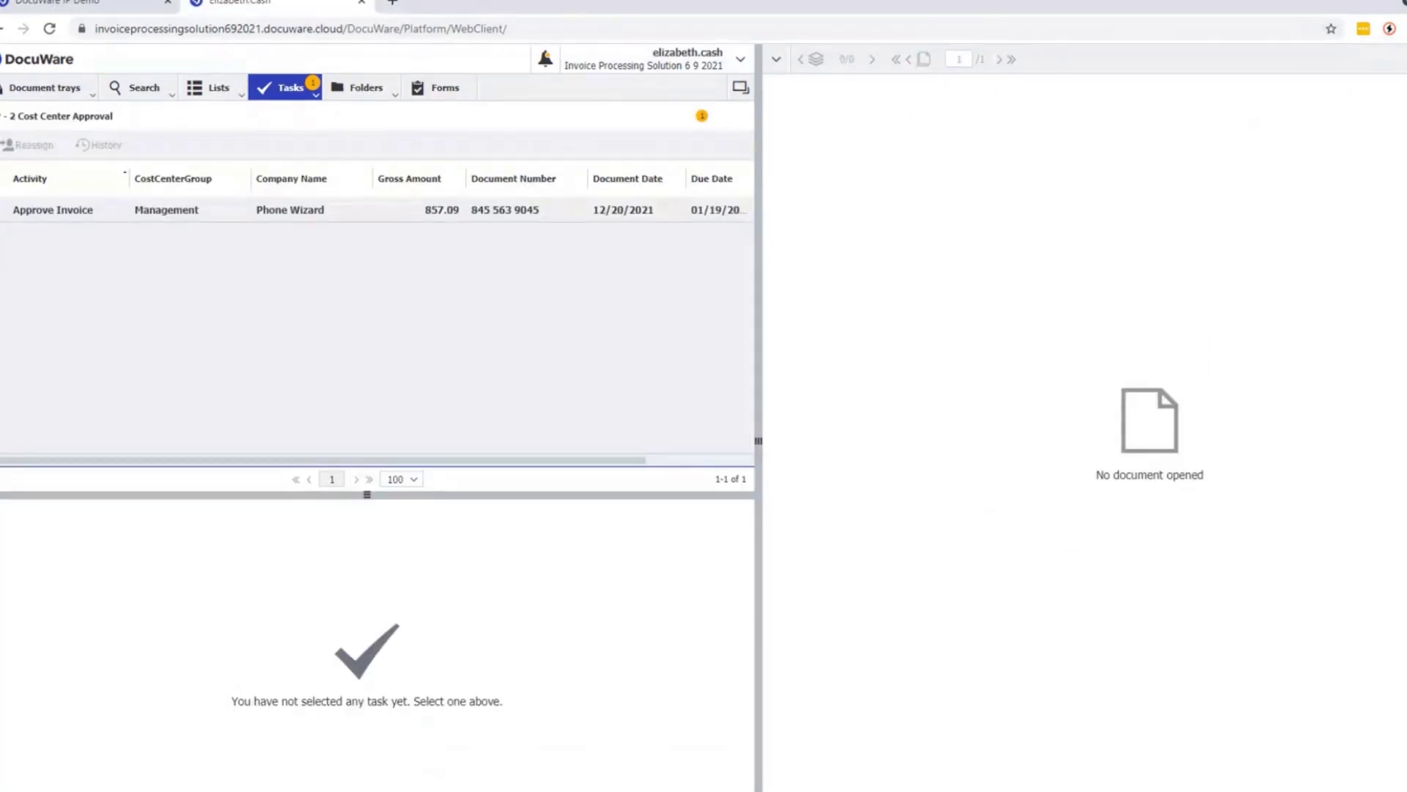
Approve the Management cost-center share of the Phone Wizard invoice.
left_click(104, 212)
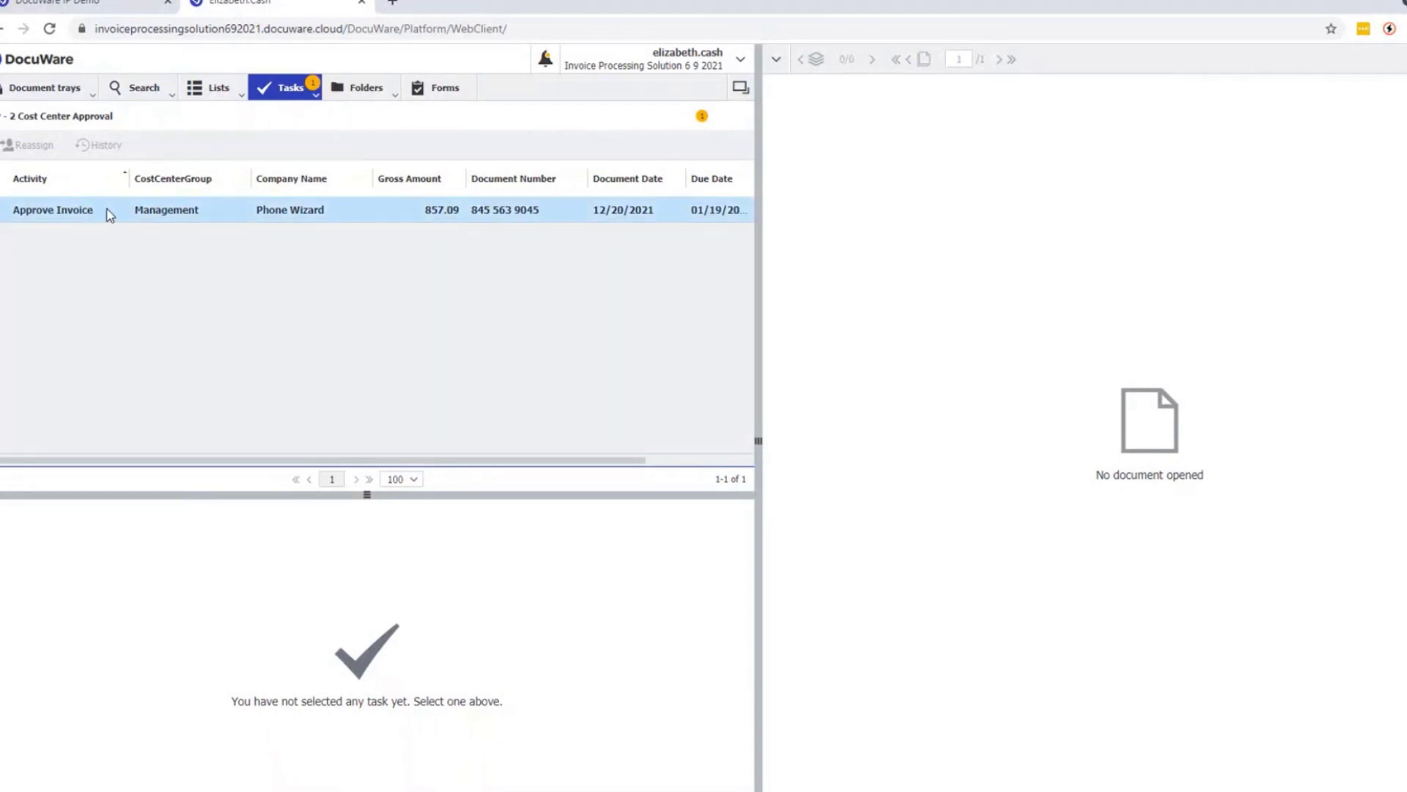
left_click(110, 214)
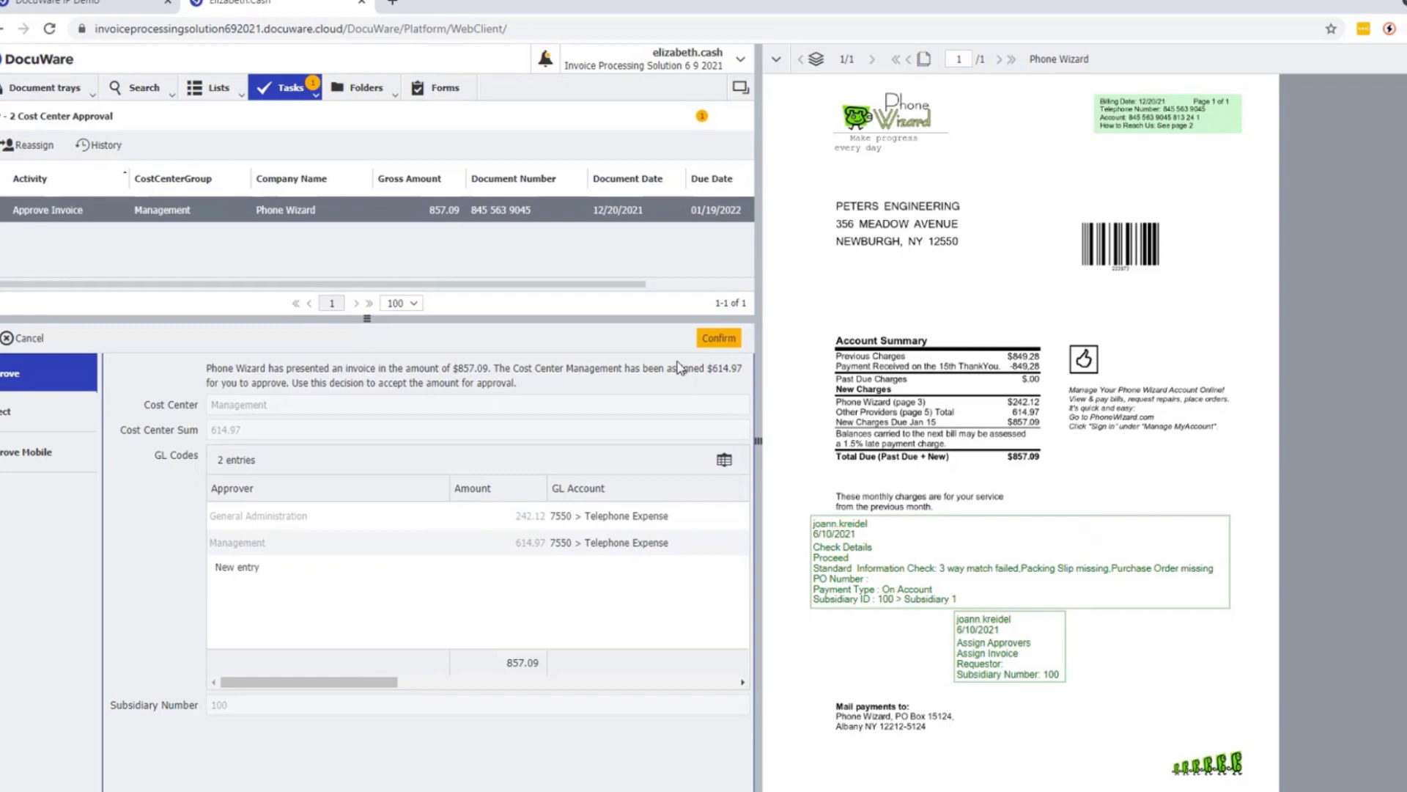
left_click(719, 338)
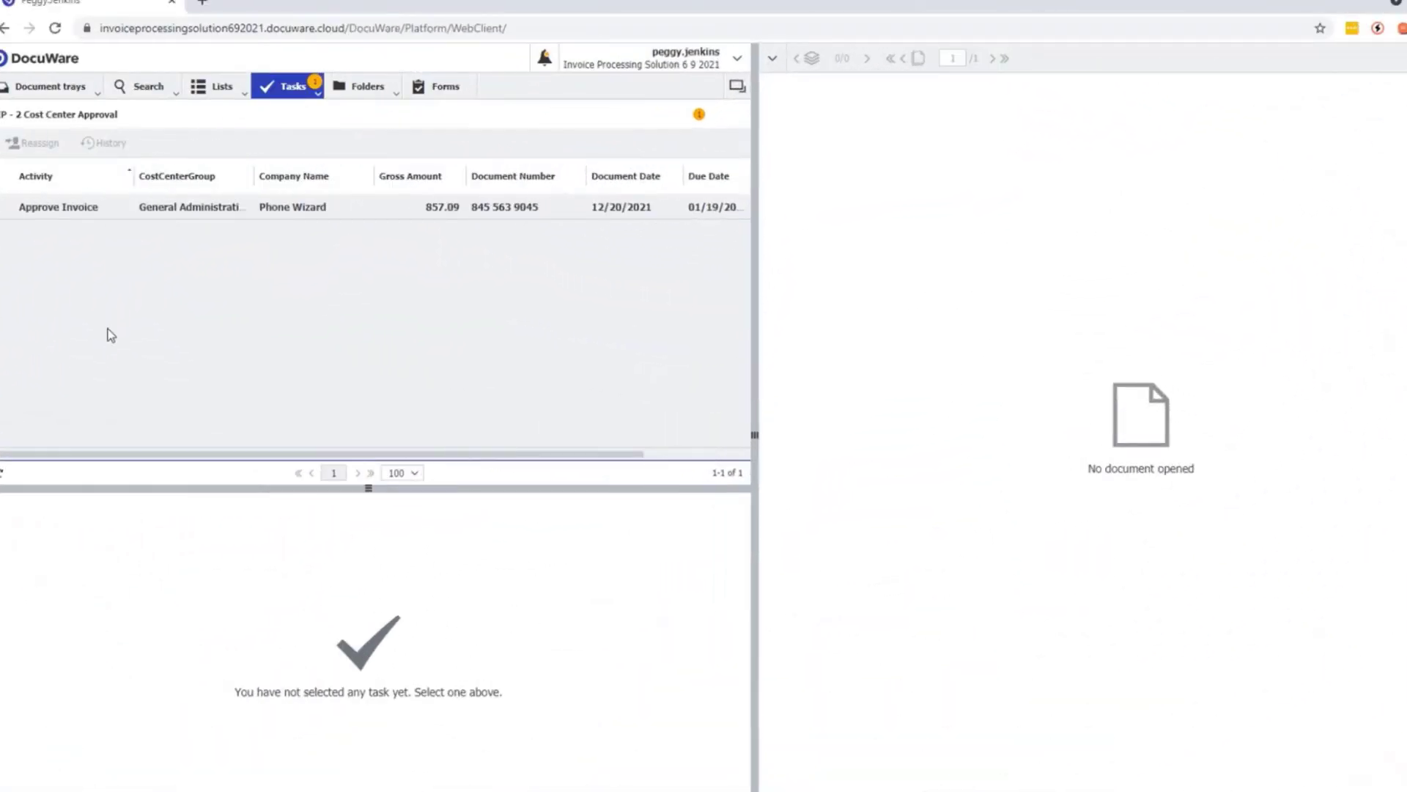
Approve the General Administration share, then return to the original user's session.
left_click(125, 209)
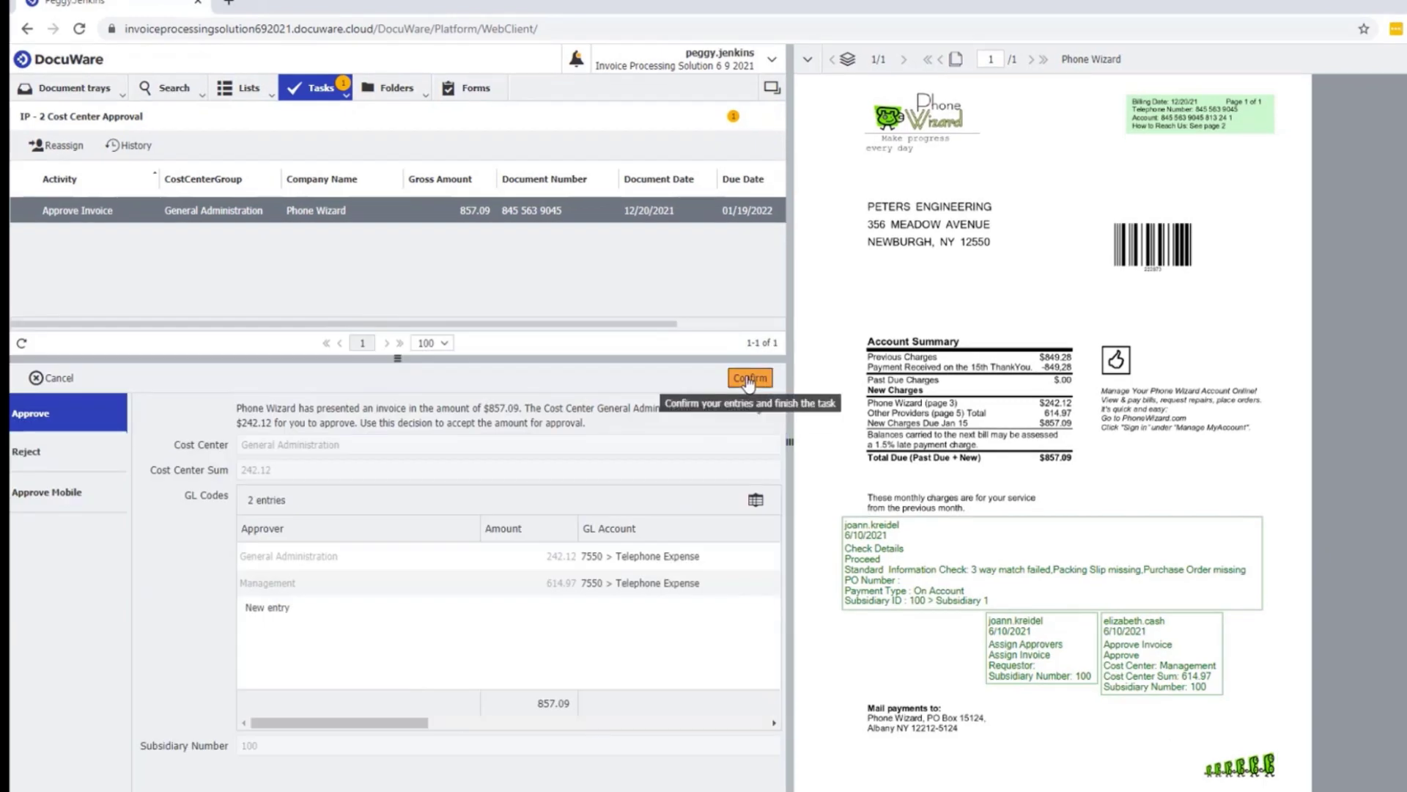
left_click(747, 378)
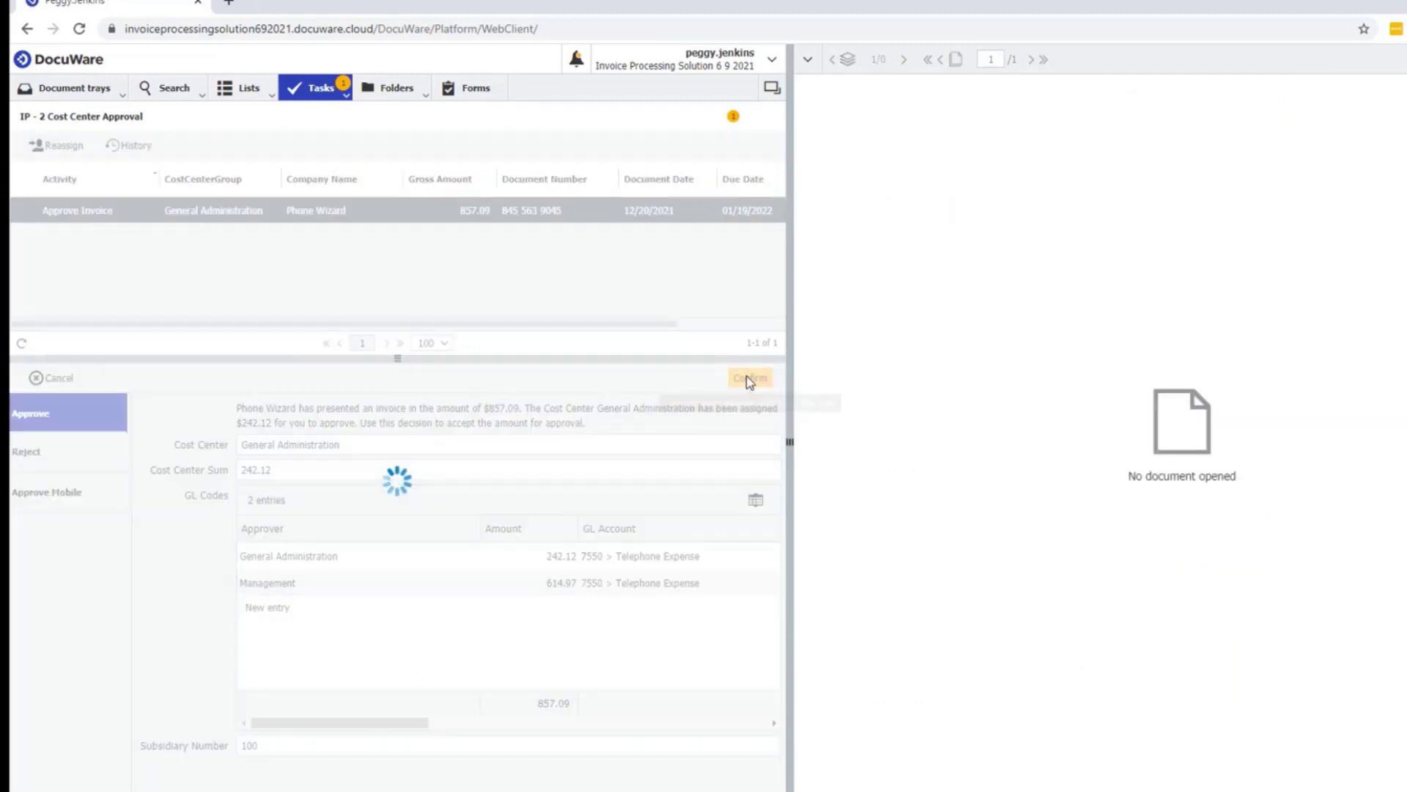
key("alt+Tab")
left_click(140, 9)
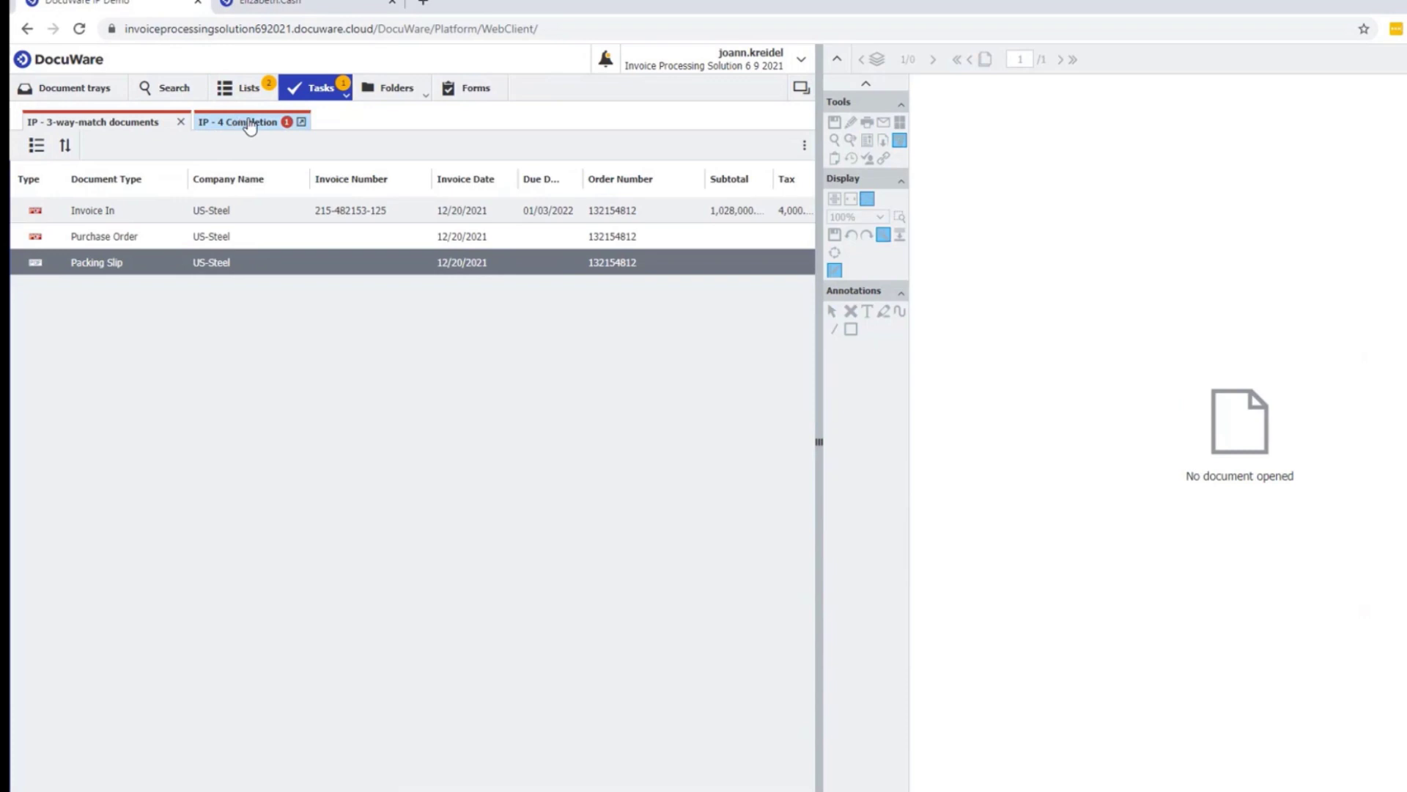
Confirm Phone Wizard's IP - 4 Completion task with Complete Process after reviewing the GL codes.
left_click(240, 123)
left_click(257, 209)
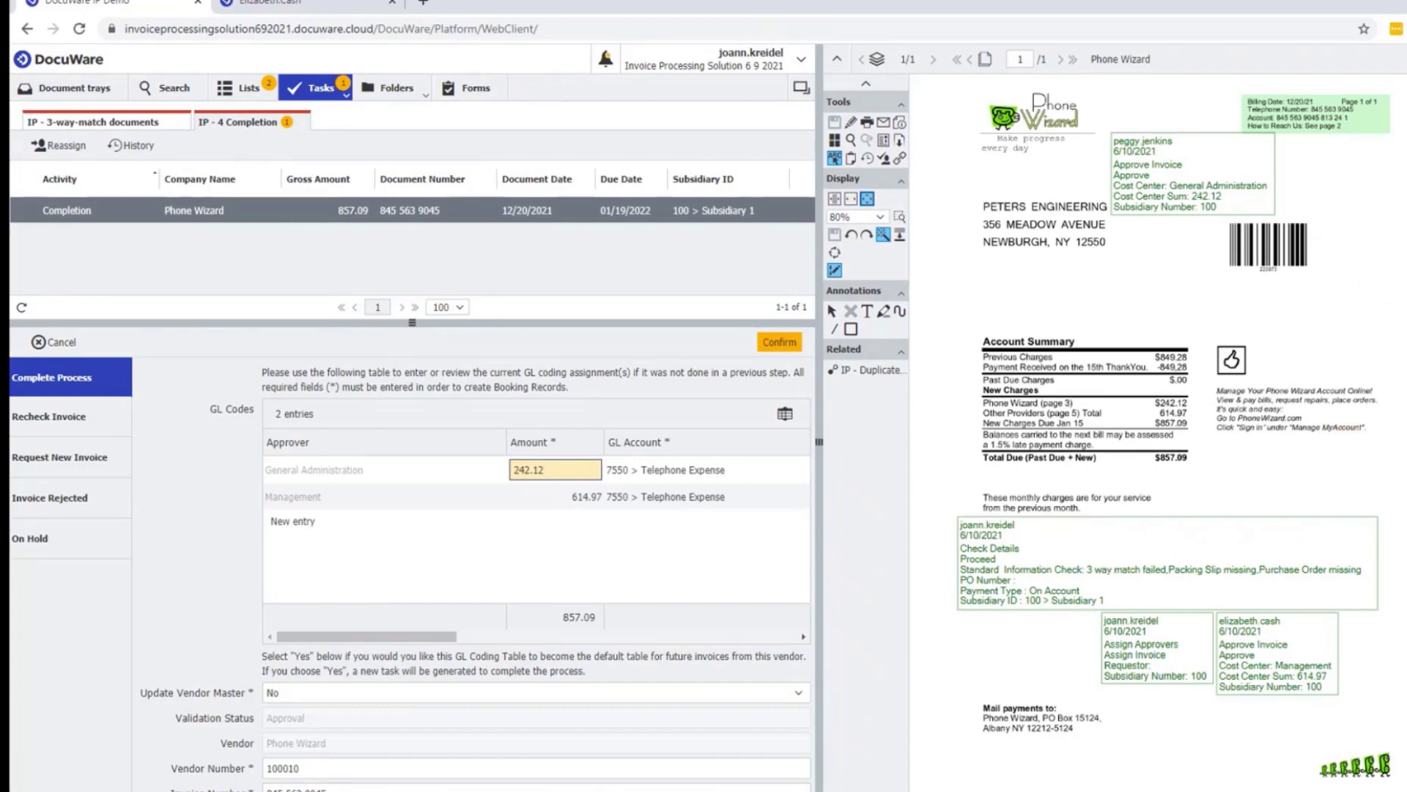
scroll(246, 722, "down", 2)
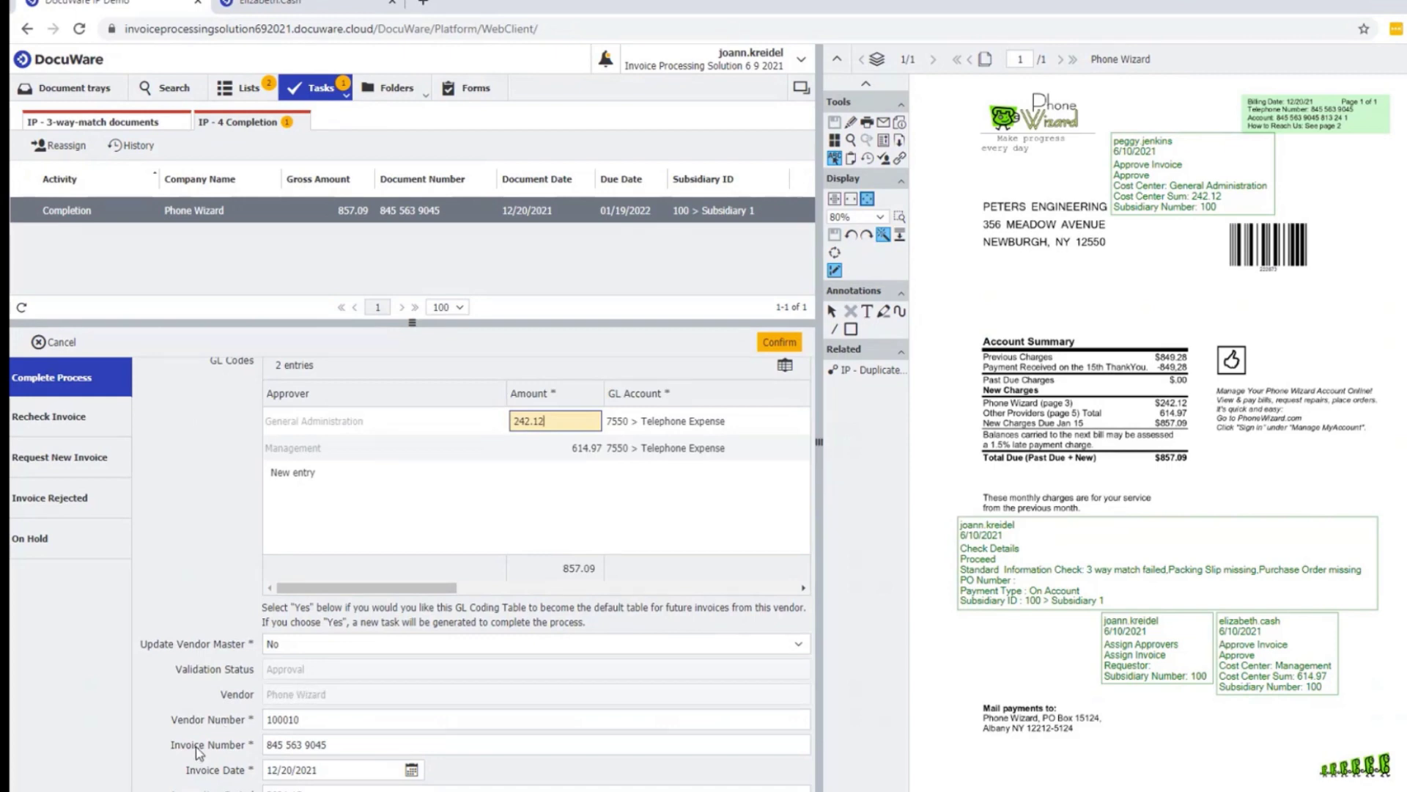
scroll(528, 528, "up", 1)
left_click(780, 348)
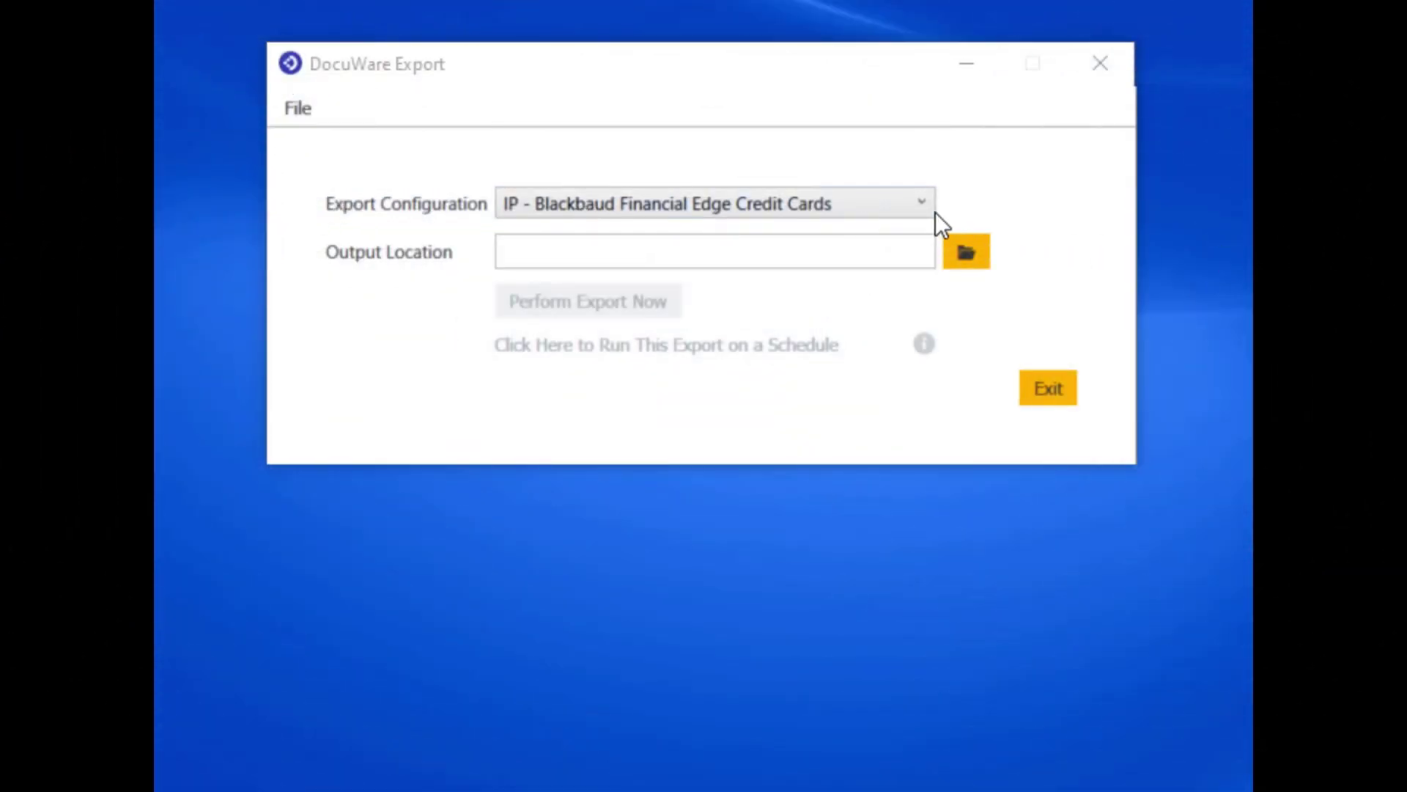
List the available export configurations, then browse the QuickBooks Expenses transactions.
left_click(921, 205)
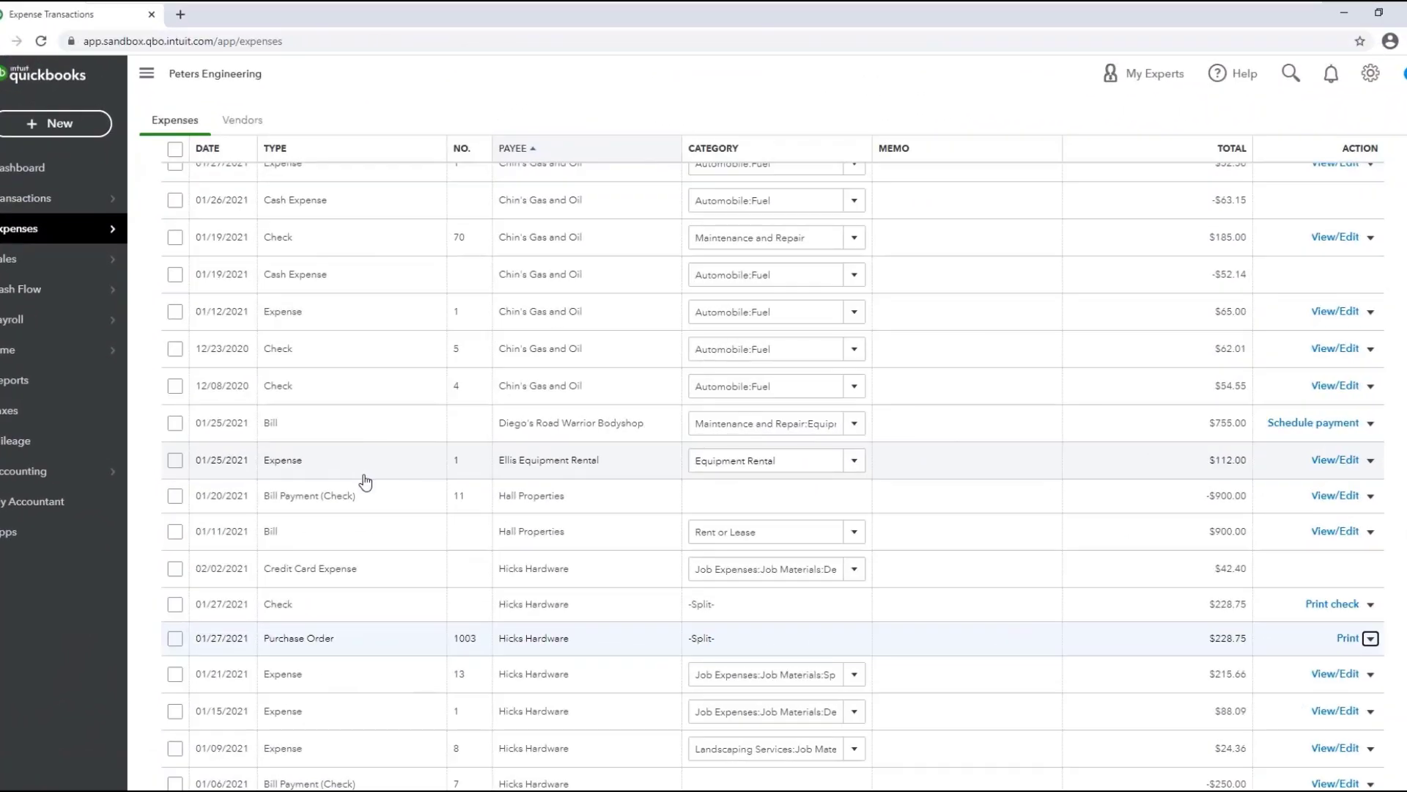
scroll(363, 481, "down", 4)
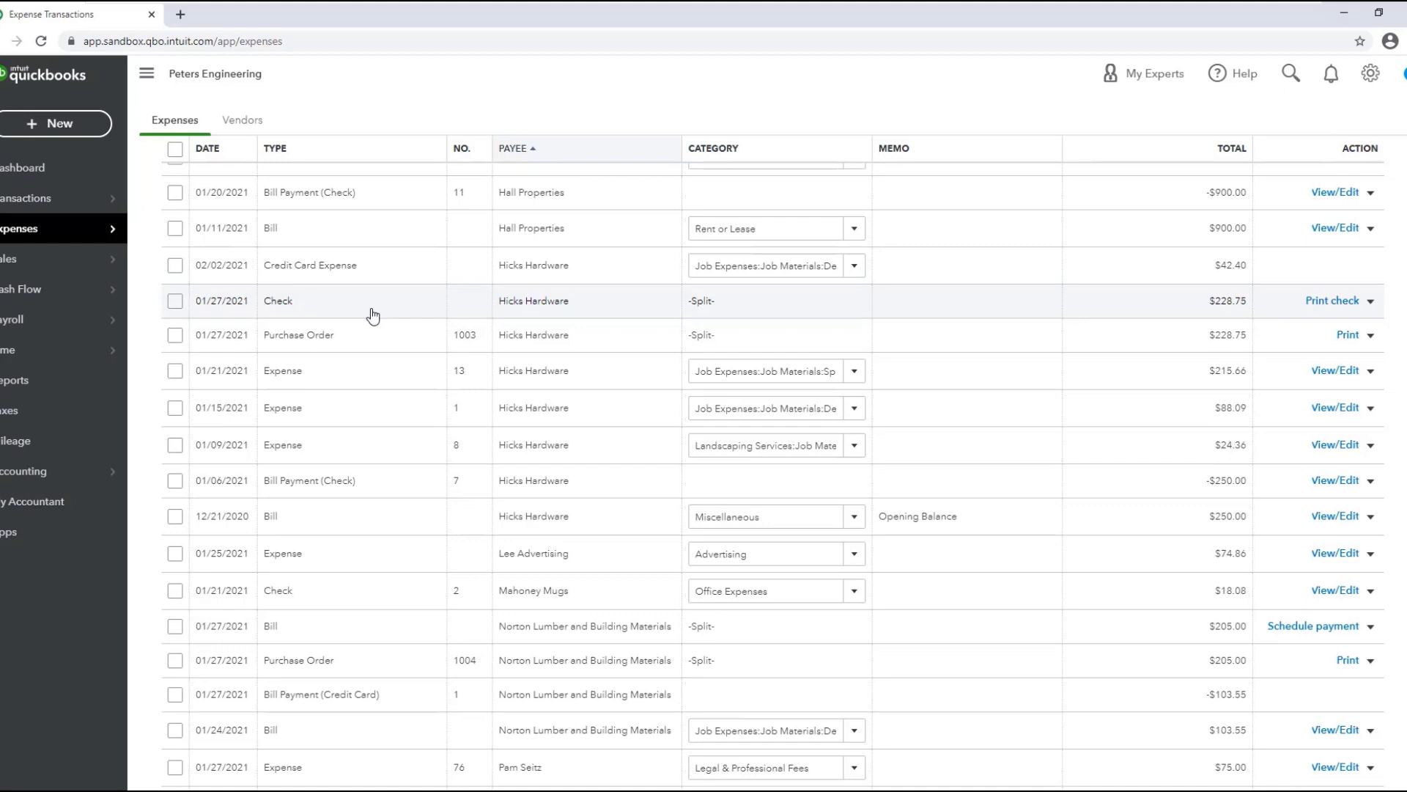
left_click(373, 316)
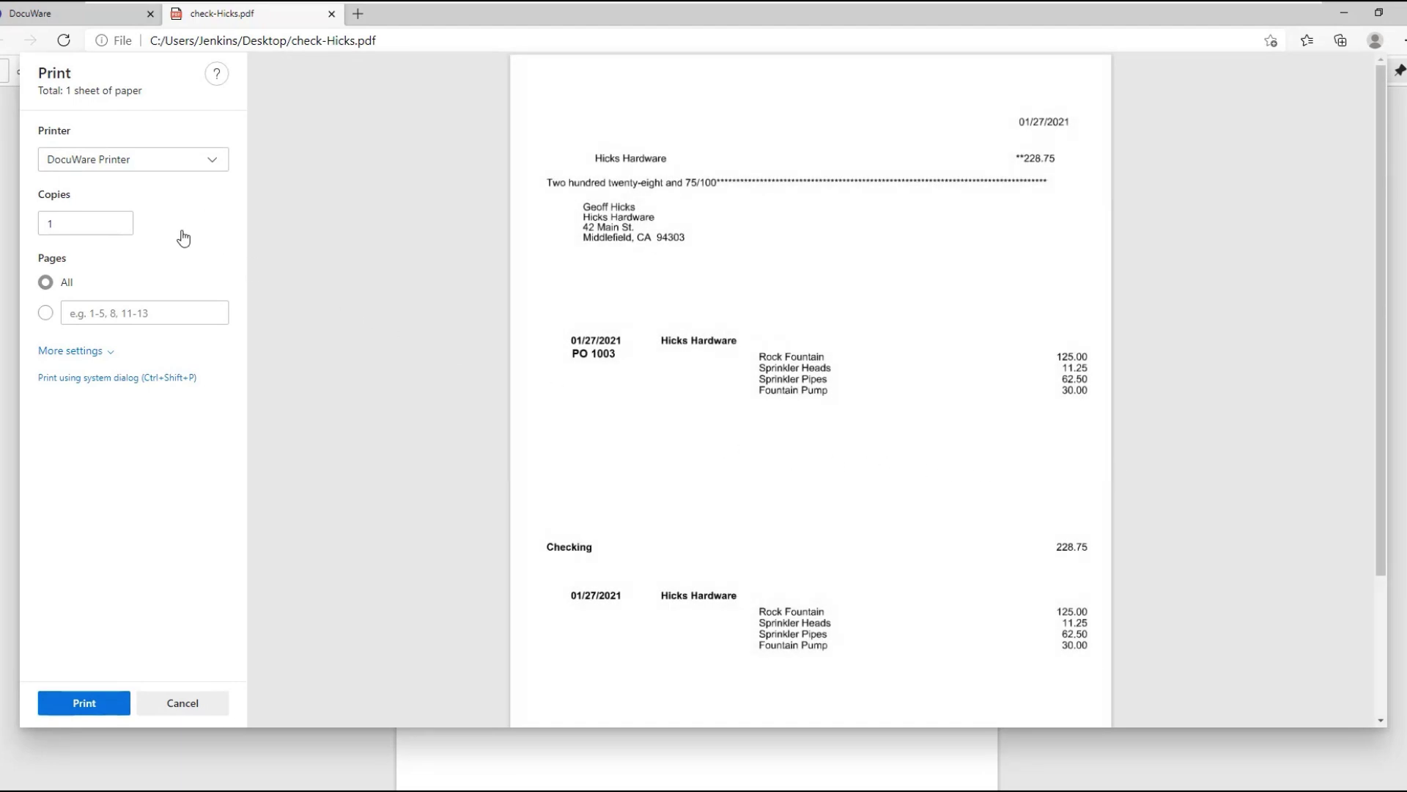
Print the Hicks Hardware check PDF to DocuWare Printer and return to QuickBooks.
left_click(86, 702)
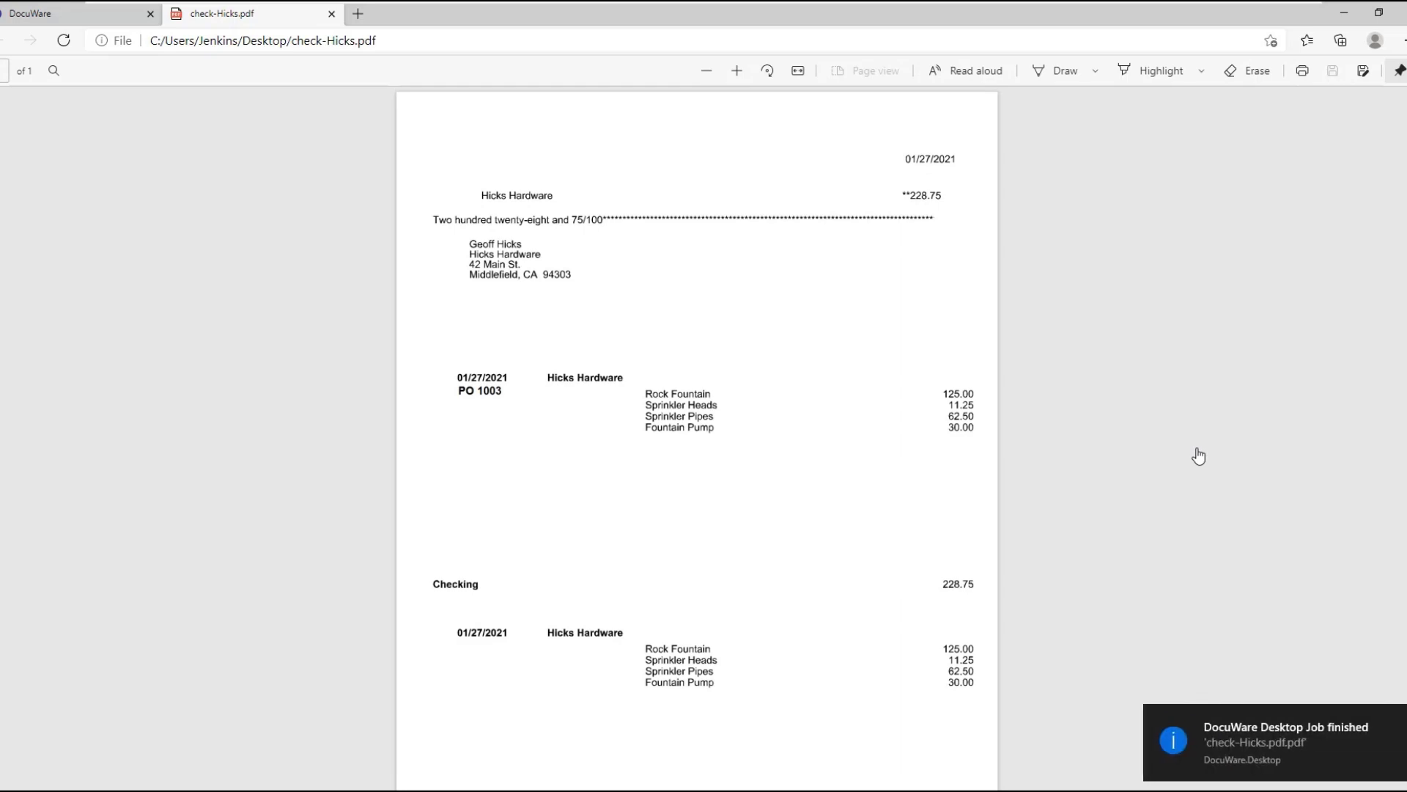
key("alt+Tab")
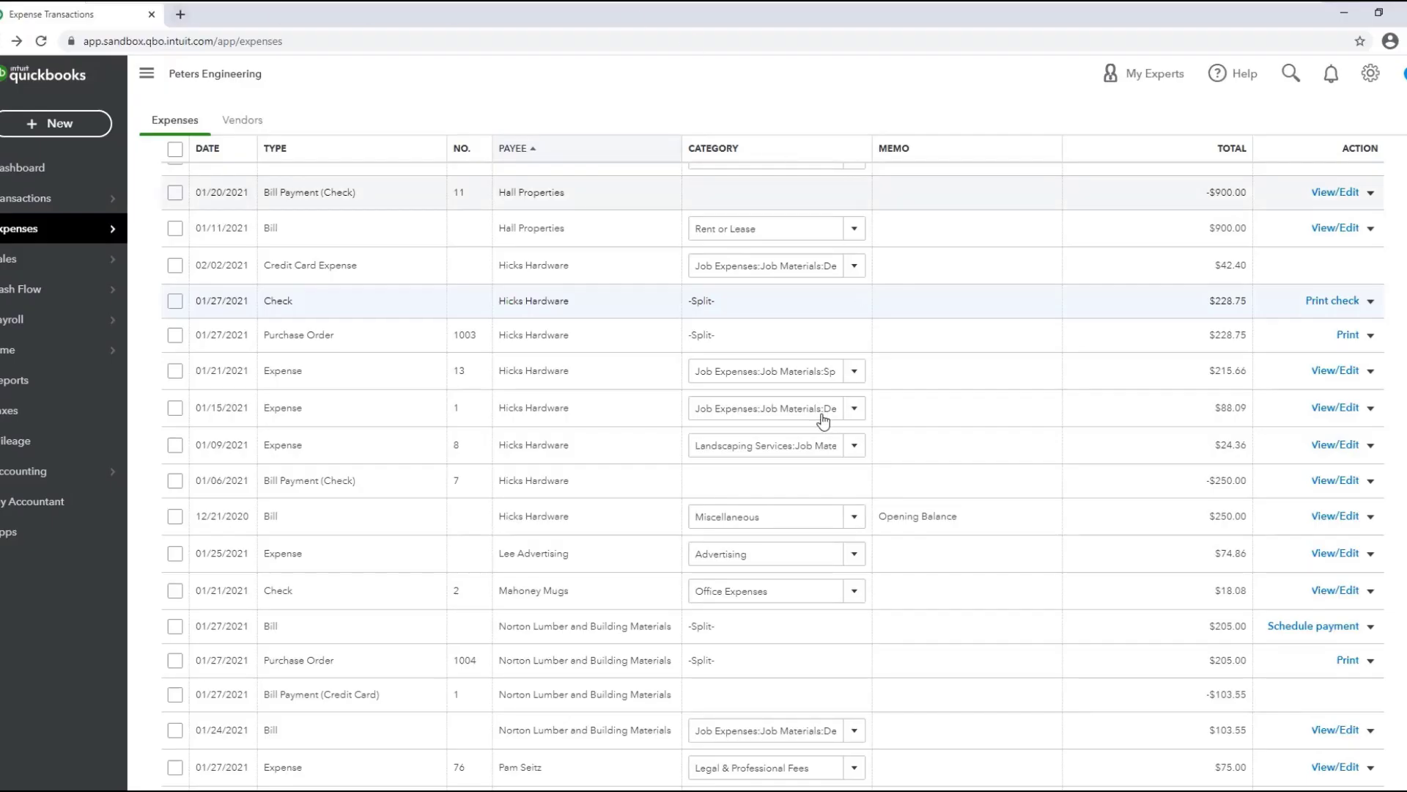
Open Purchase Order #1003 and pull up its DocuWare check, invoice, packing slip and order.
left_click(364, 344)
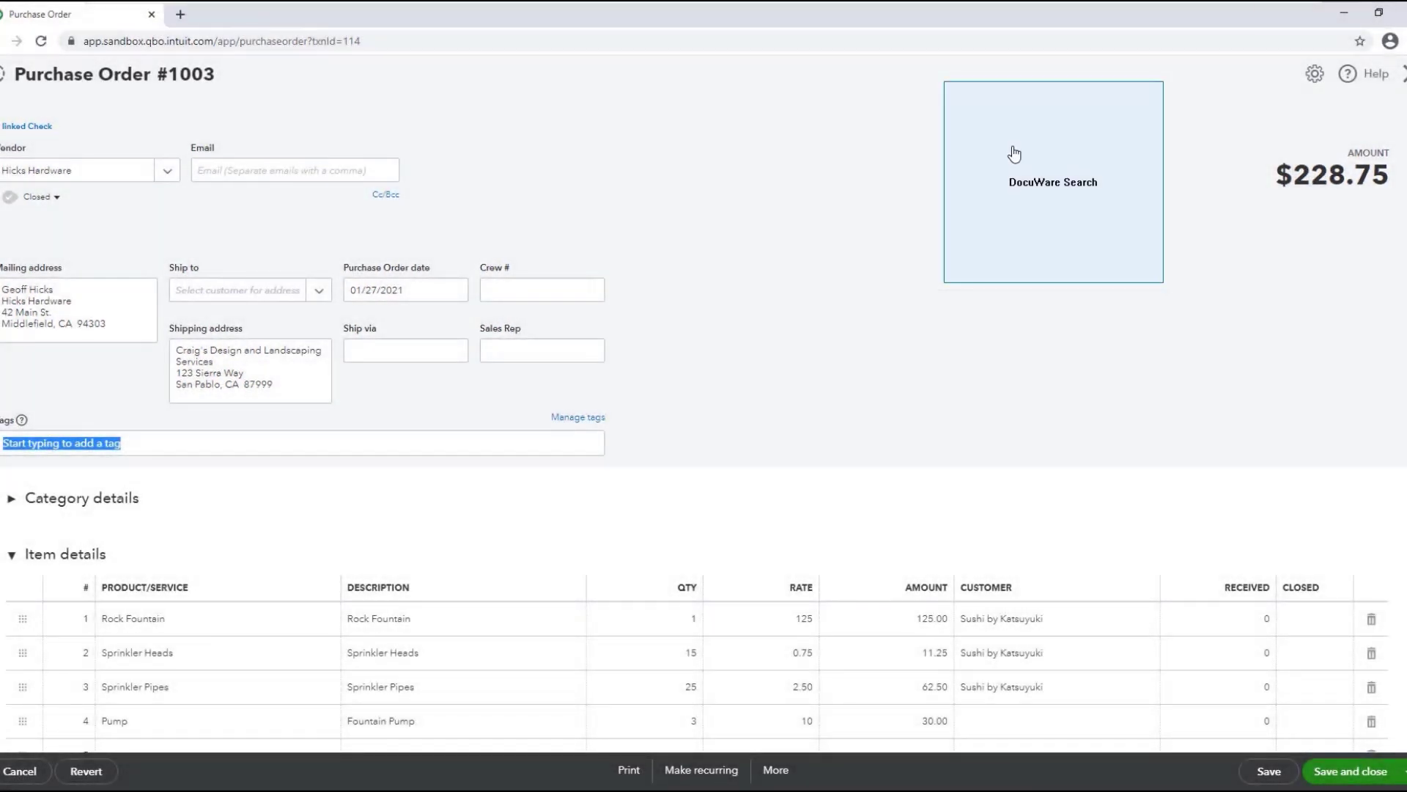
left_click(1014, 154)
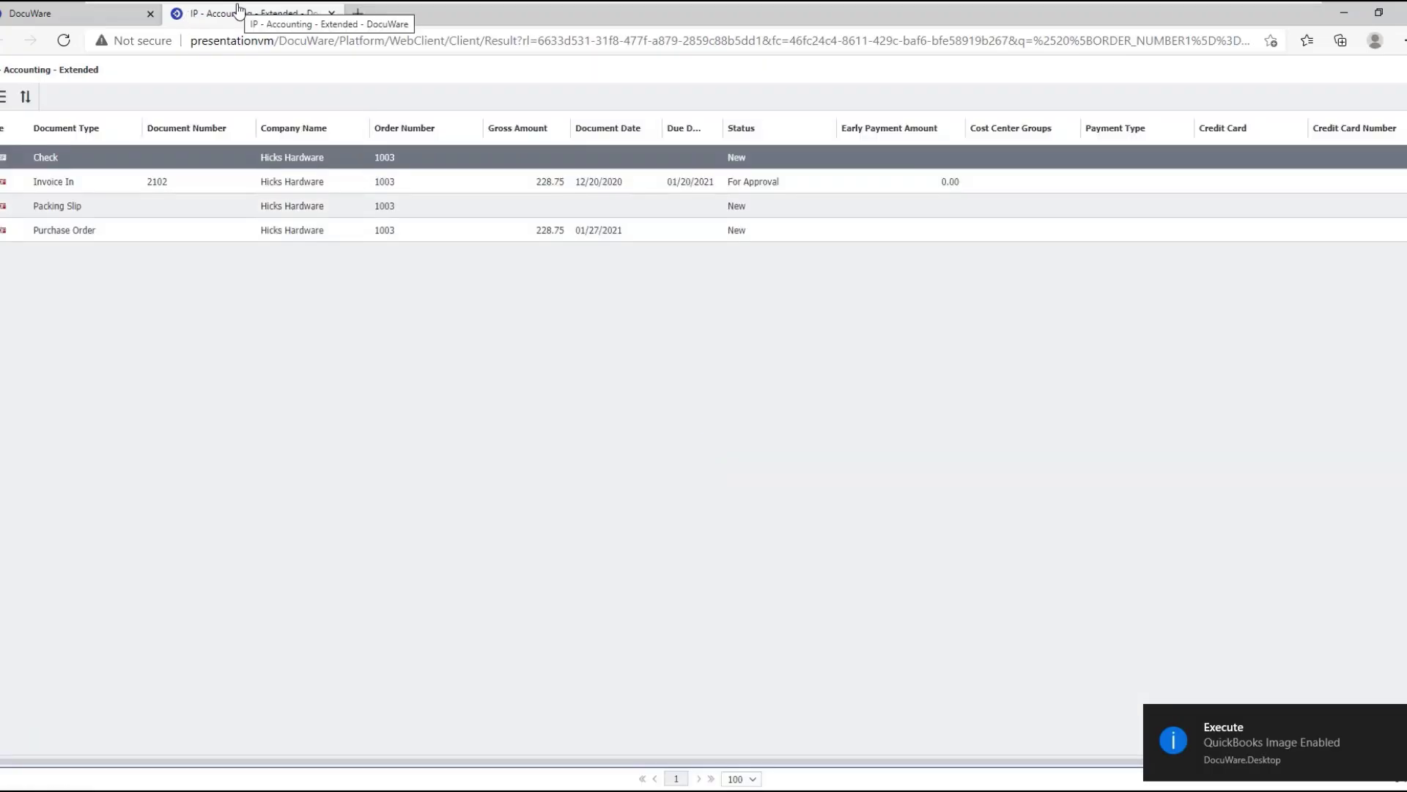
Preview invoice 2102, the Hicks Hardware packing slip and the purchase order for order 1003.
double_click(209, 183)
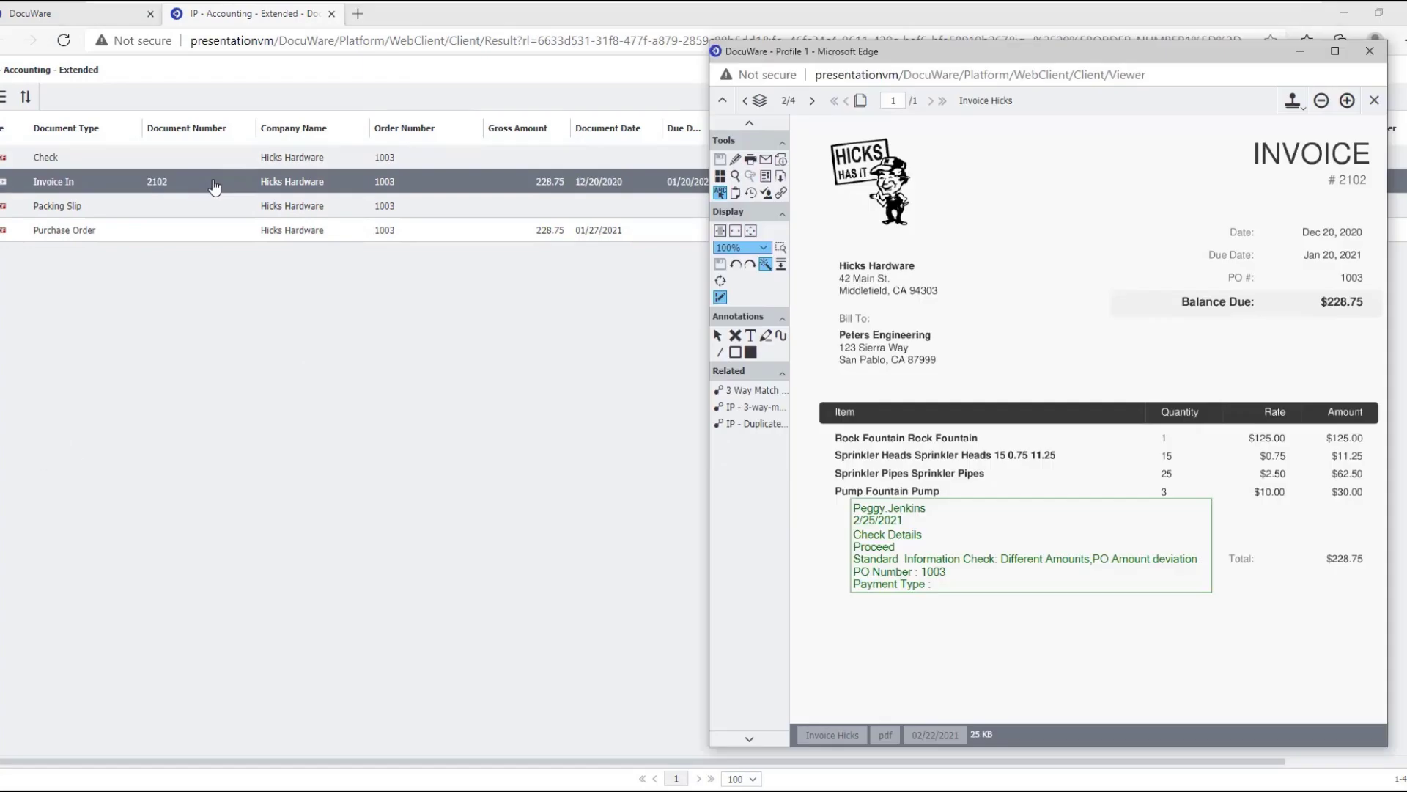
left_click(225, 213)
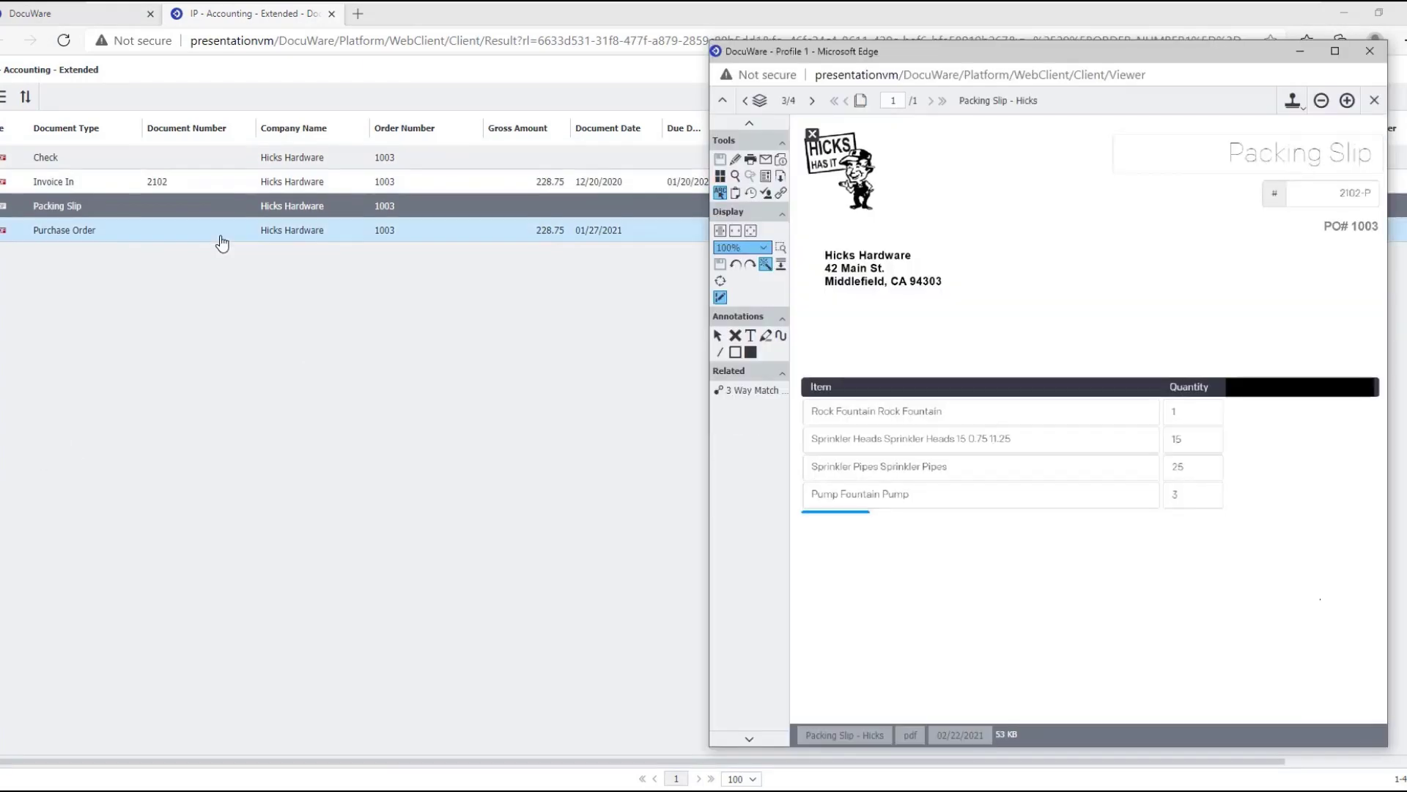
left_click(222, 233)
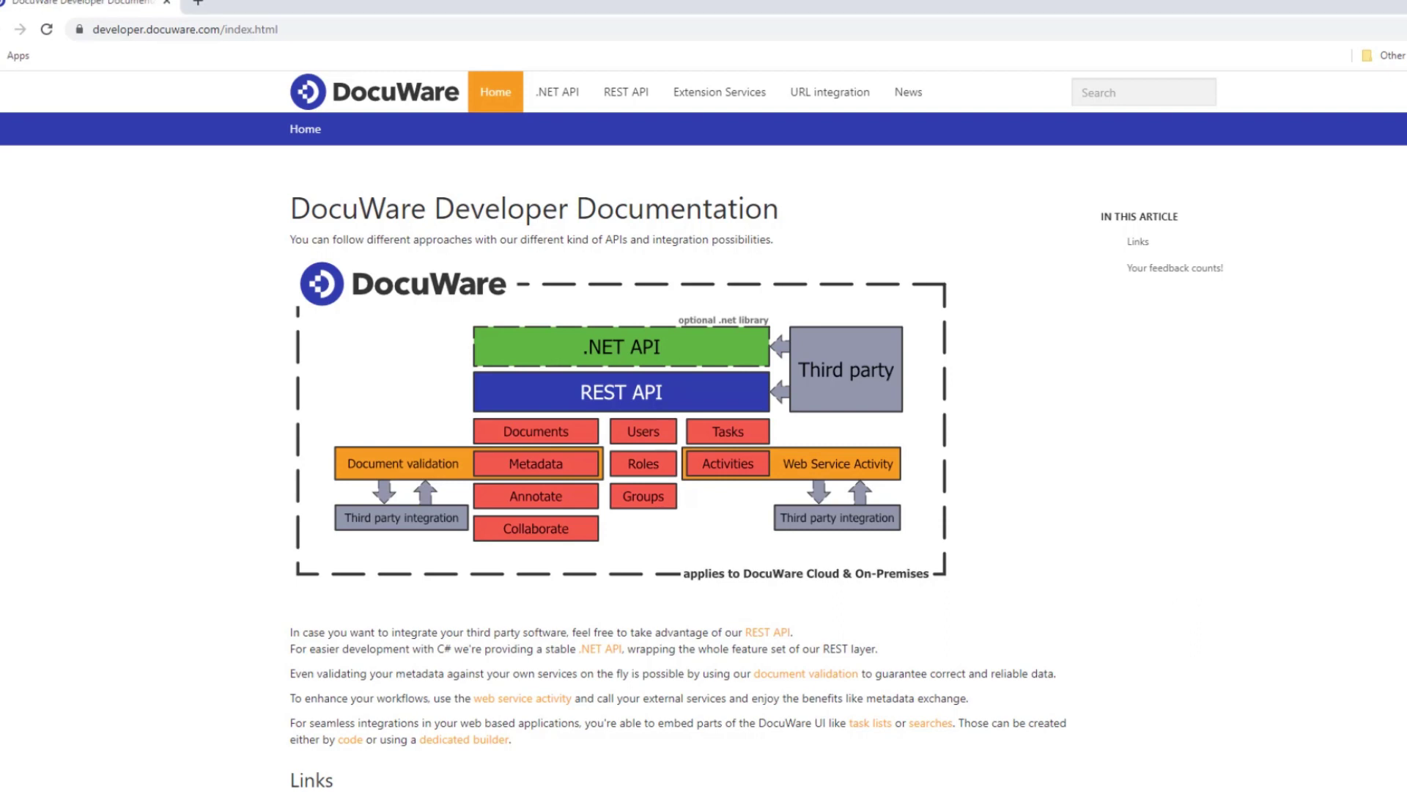
Open the .NET API documentation and expand its Basics and Code Examples topics.
left_click(546, 92)
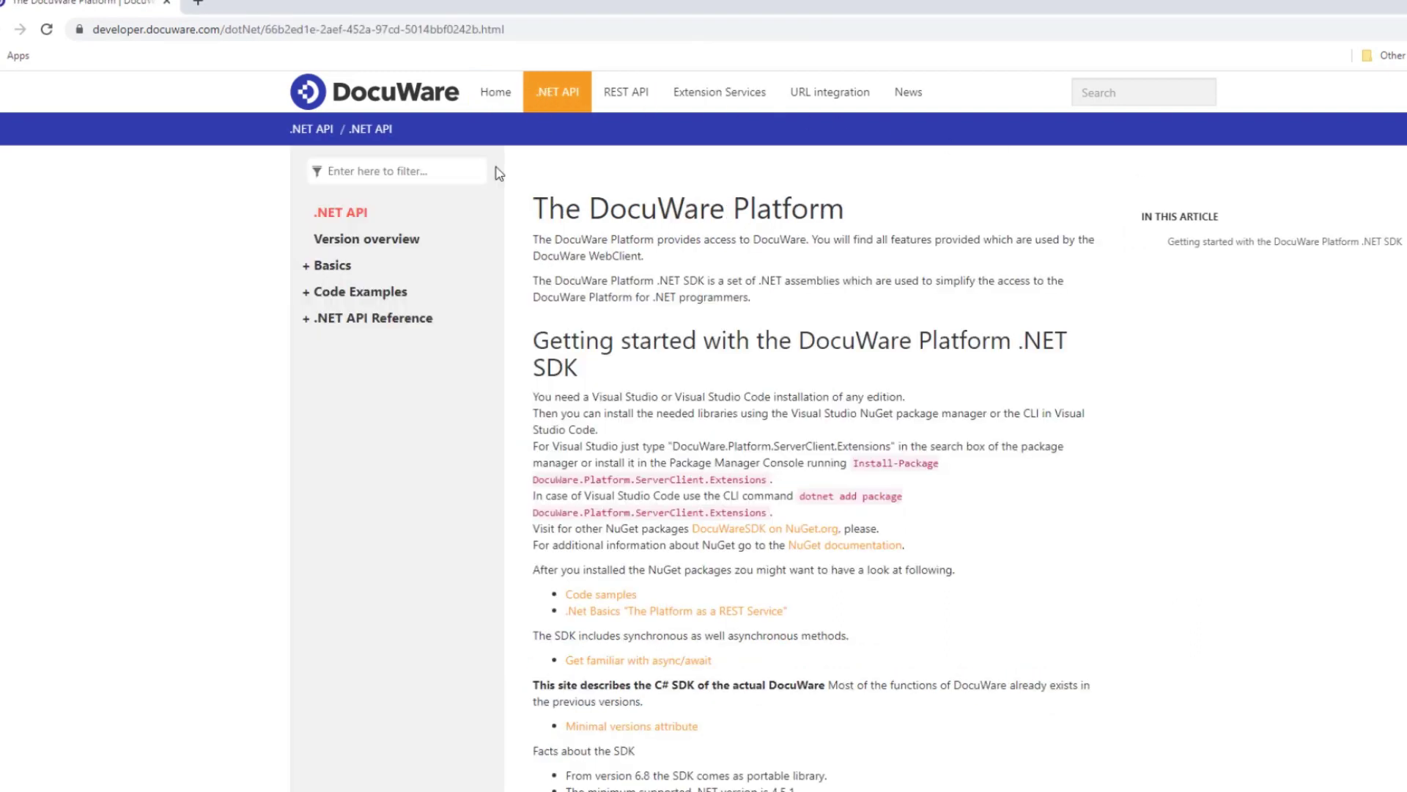
left_click(305, 265)
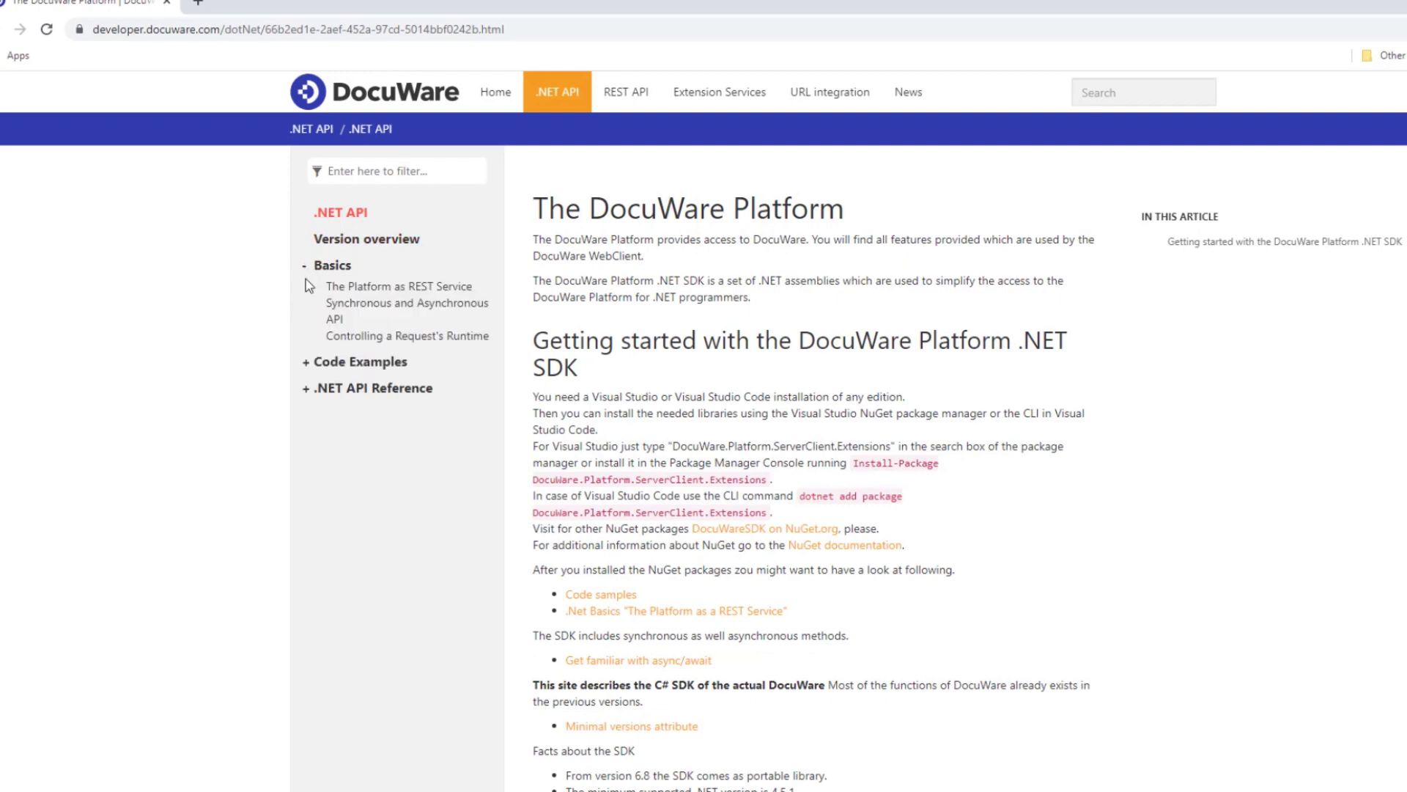
left_click(304, 365)
Expand the REST API CURL examples, then the Extension Services code examples list.
left_click(621, 94)
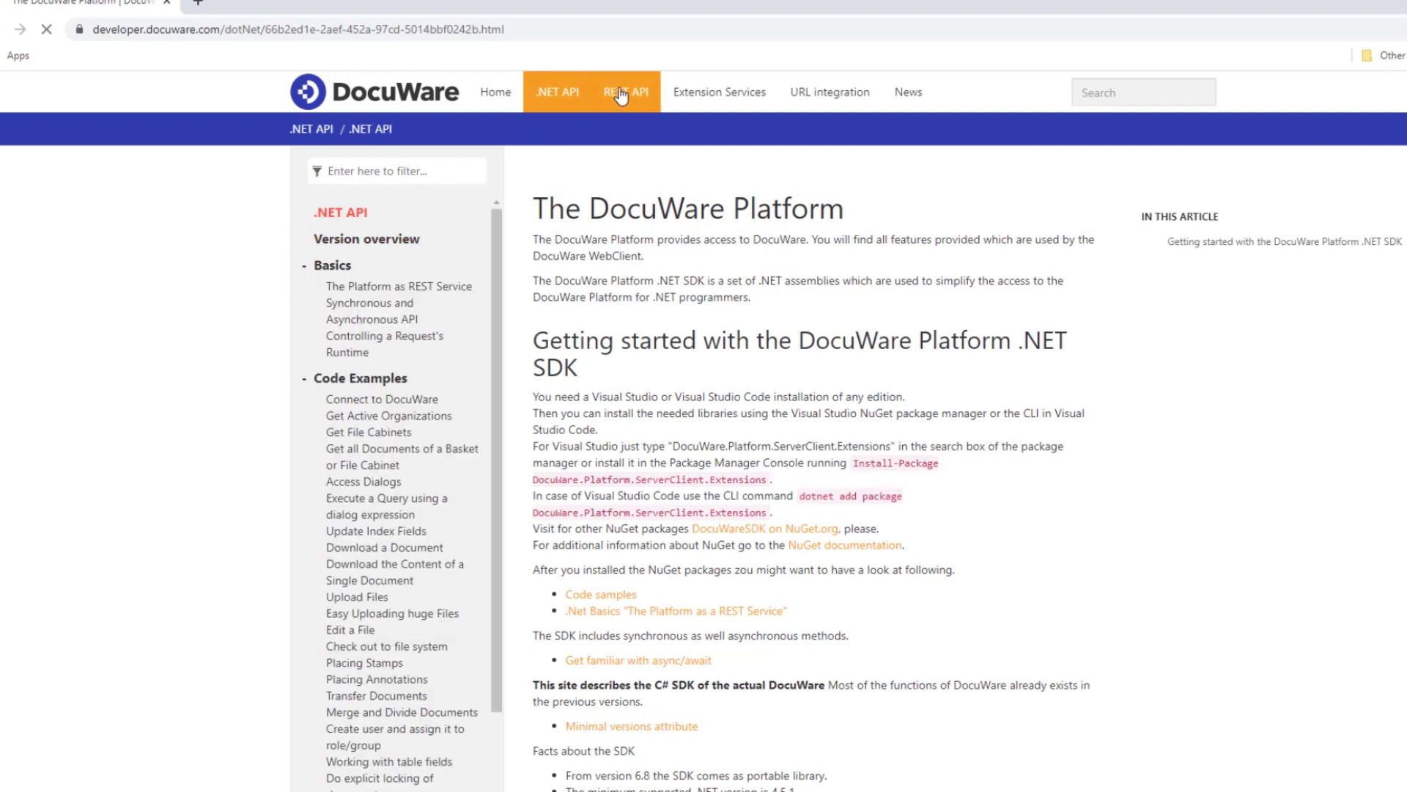
left_click(307, 244)
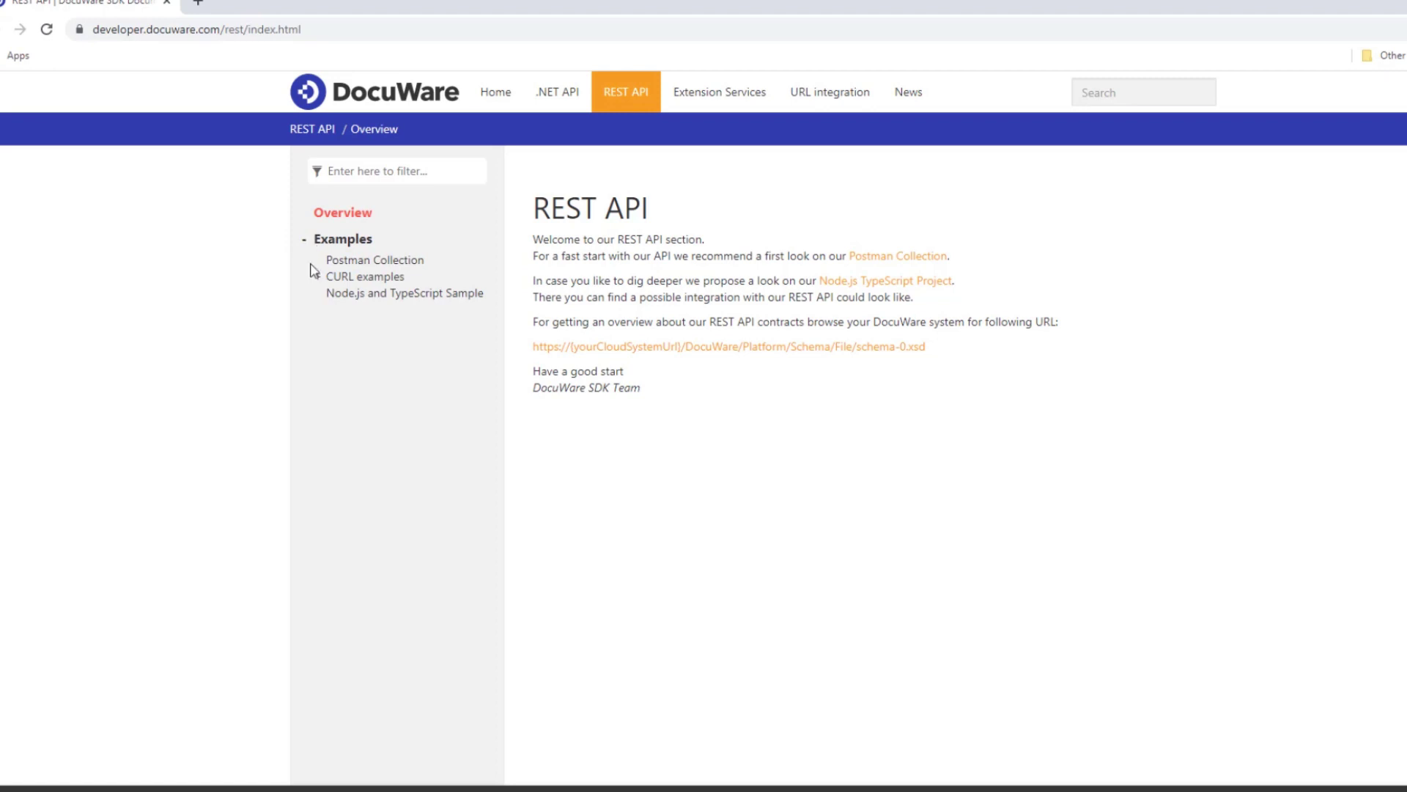
left_click(317, 277)
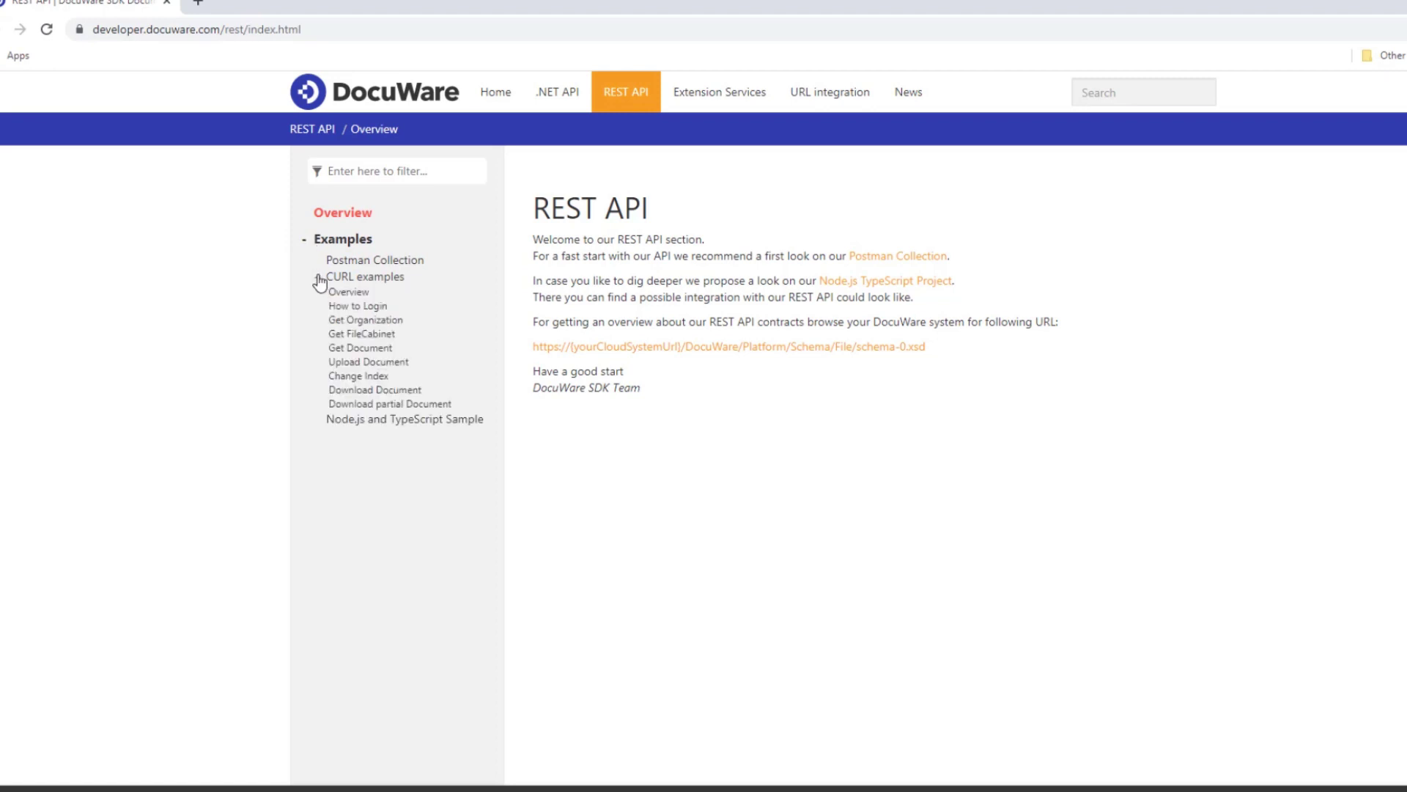
left_click(757, 95)
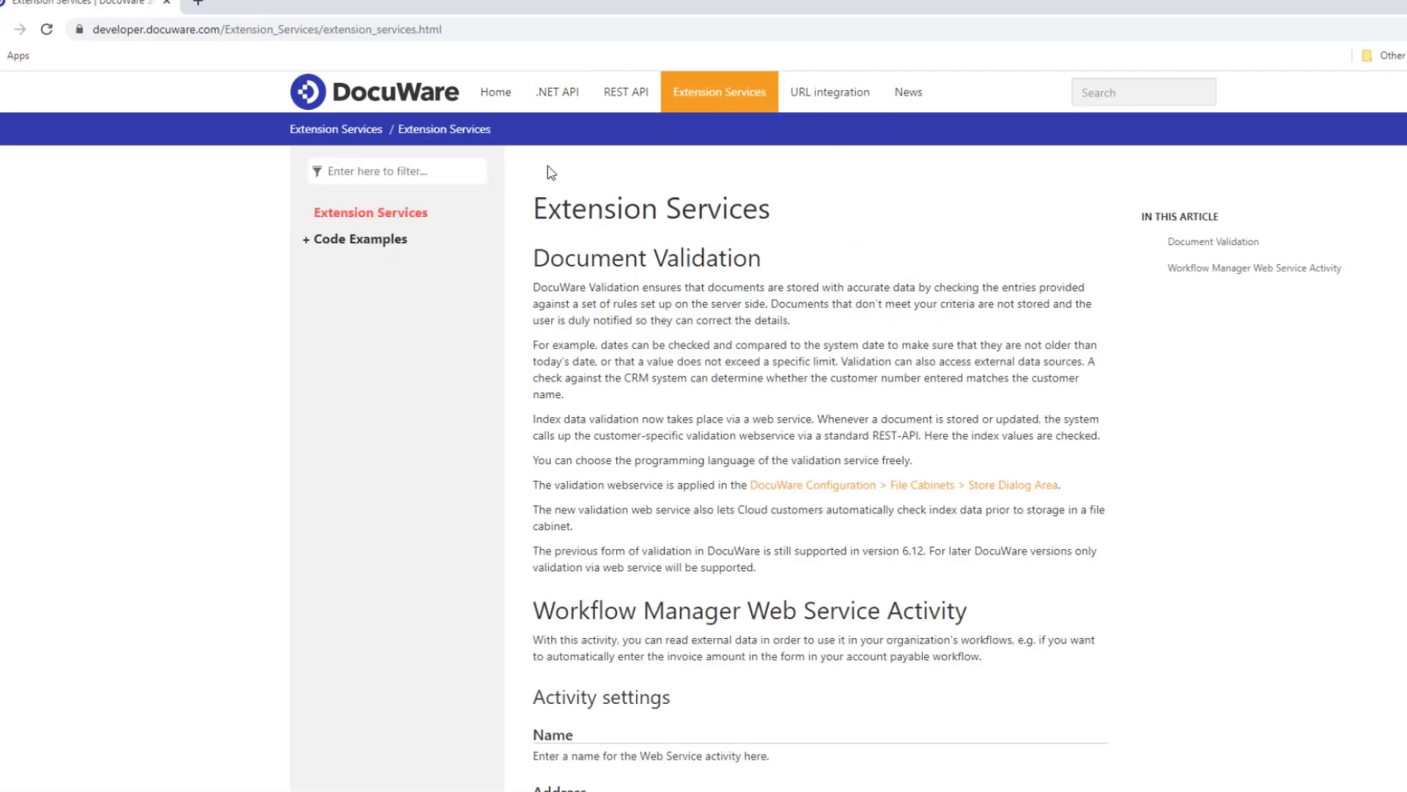
left_click(305, 240)
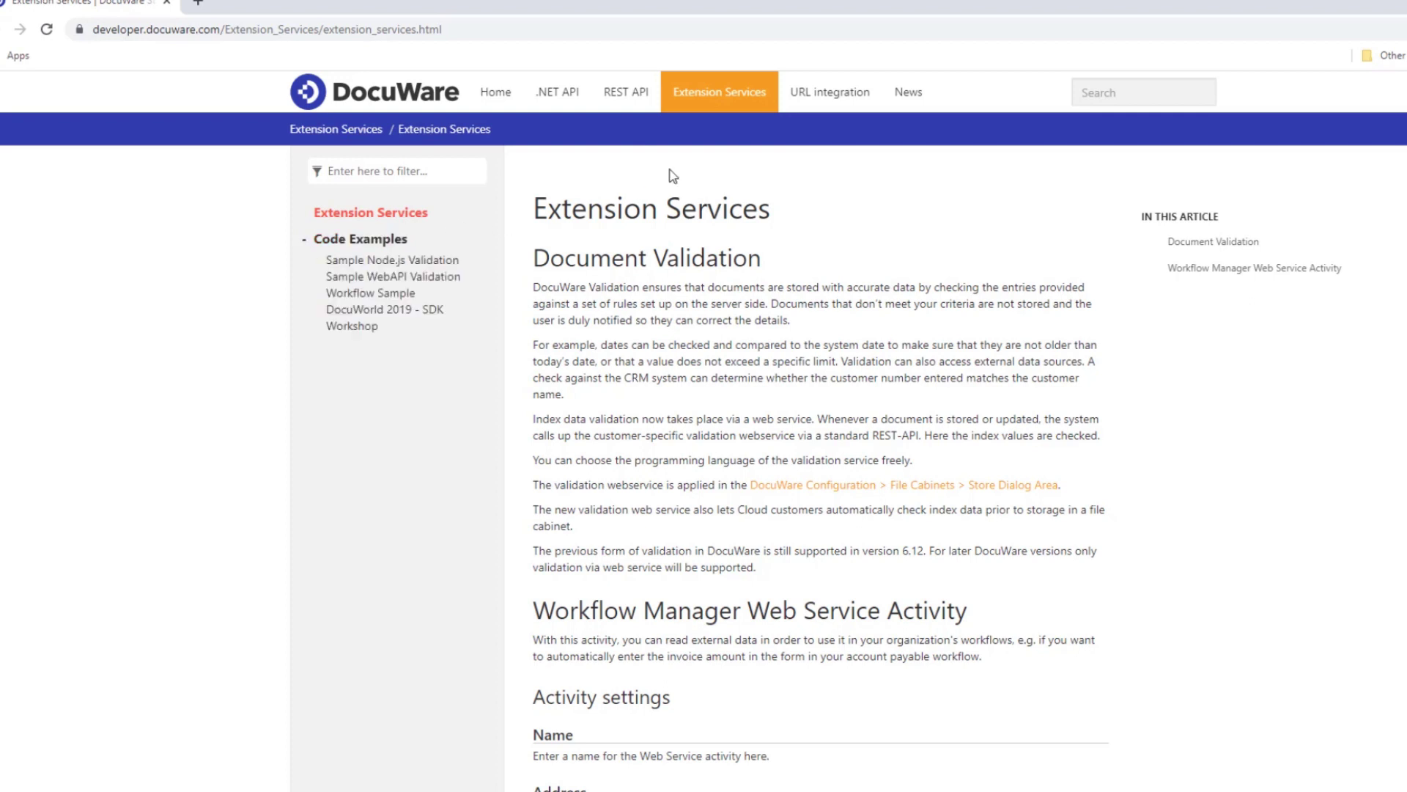